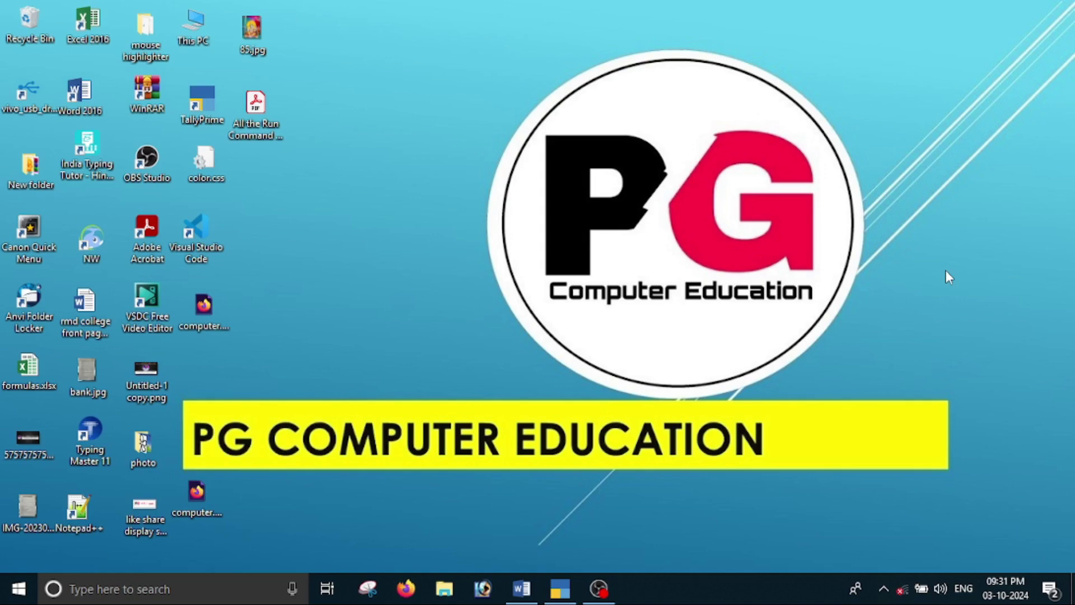
# Switch to the running TallyPrime window from the taskbar to show the Gateway of Tally
pyautogui.click(567, 588)
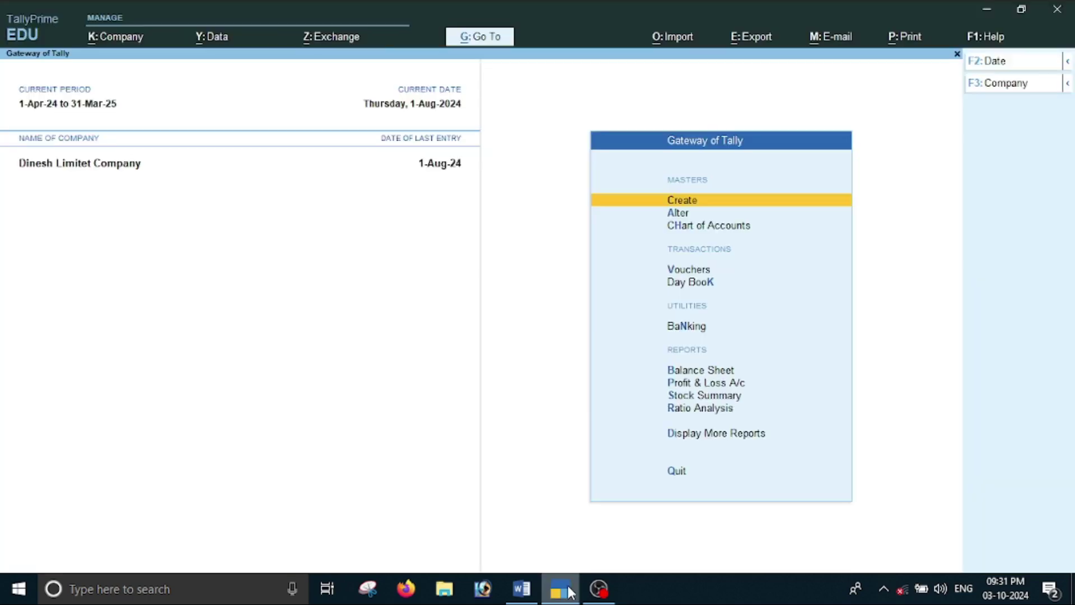
# Go from the Gateway of Tally to Vouchers to start Payment voucher No. 5 dated 1-Aug-24
pyautogui.press('Down')
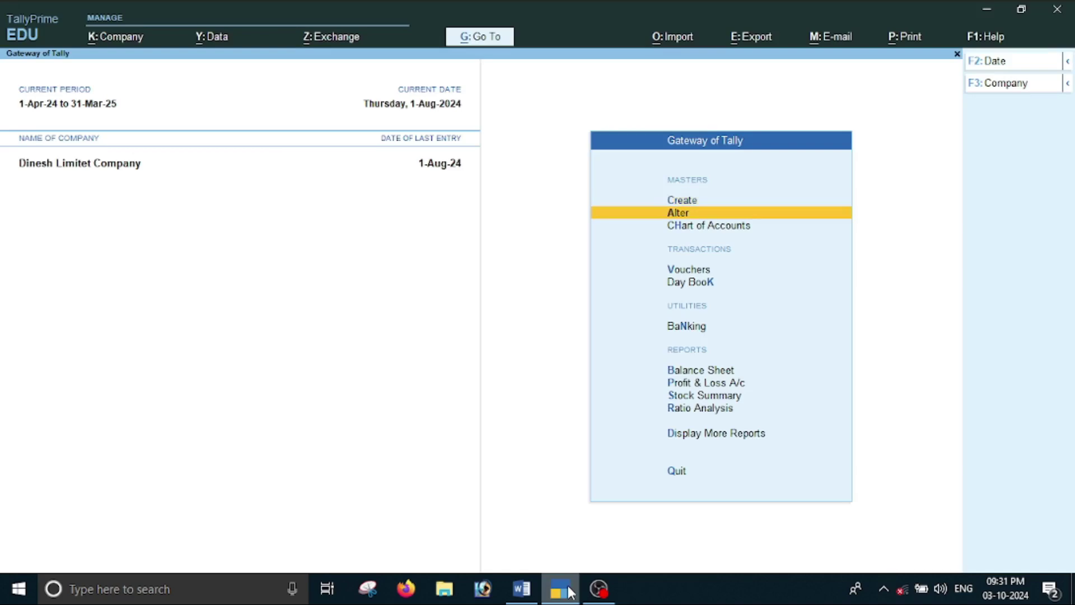
pyautogui.press('Down')
pyautogui.press('Down')
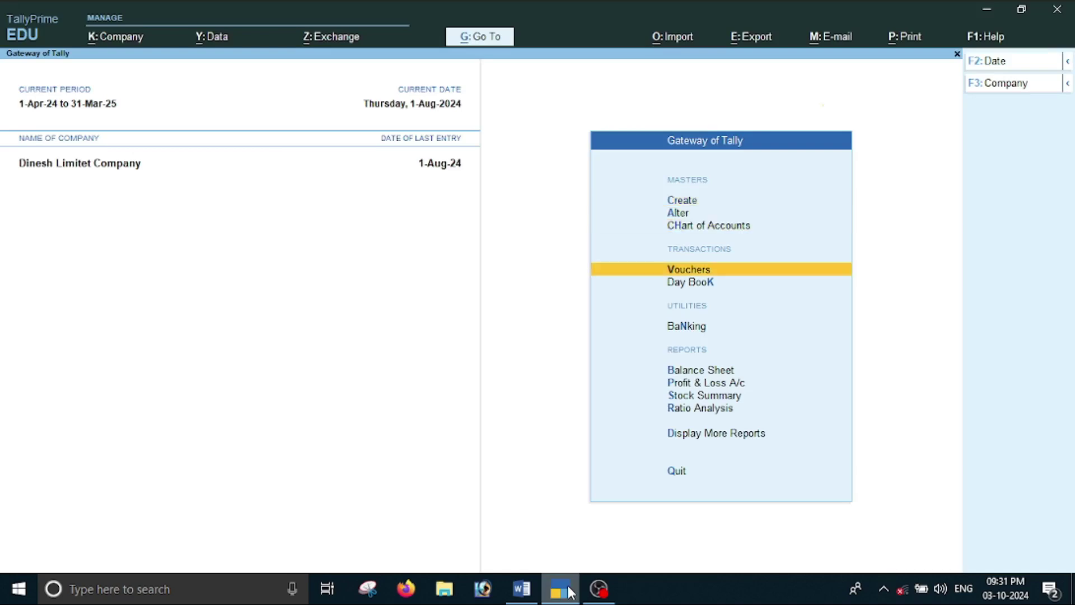
pyautogui.press('Return')
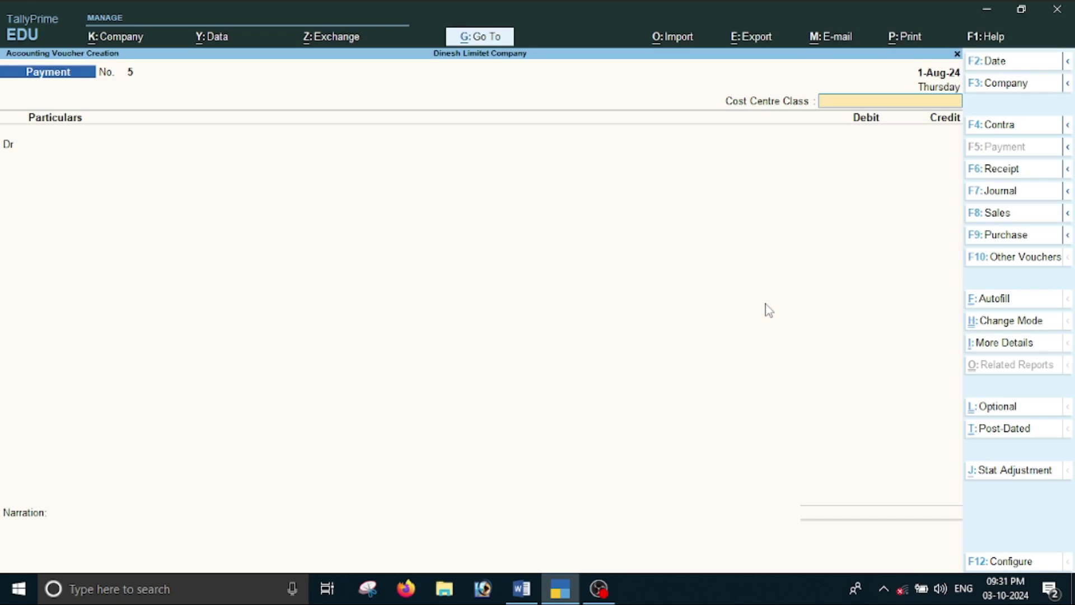
# Show the Calculator panel below the empty Payment voucher No. 5 using Ctrl+N
pyautogui.hotkey('ctrl', 'n')
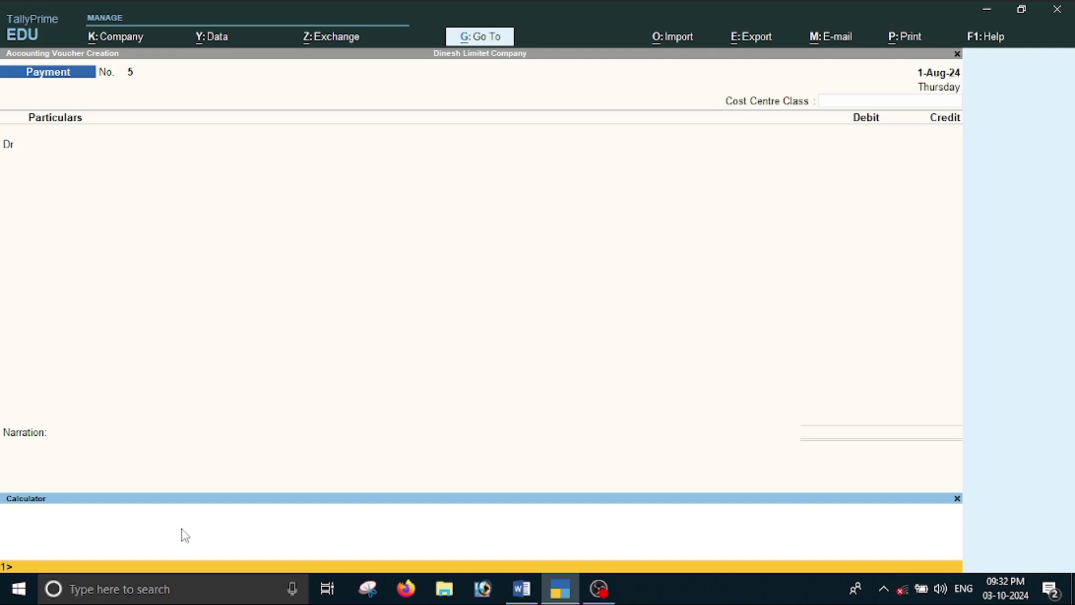
# Calculate 2000+3000+5000 = 10,000 and 5000-2000 = 3,000, then begin entering 300
pyautogui.write('200')
pyautogui.write('0')
pyautogui.write('+3000+')
pyautogui.write('5000')
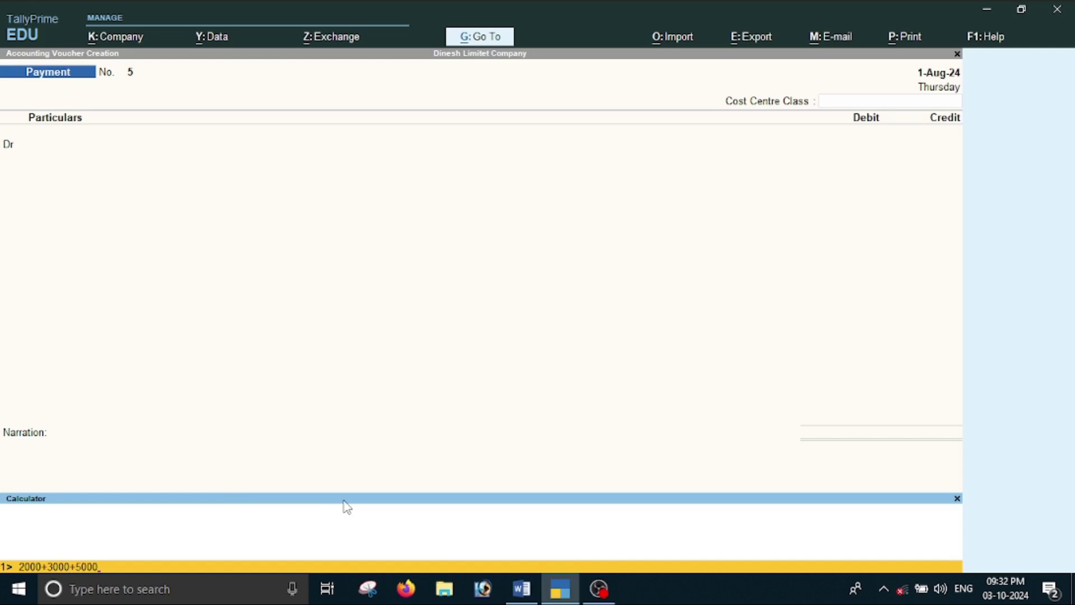
pyautogui.press('Return')
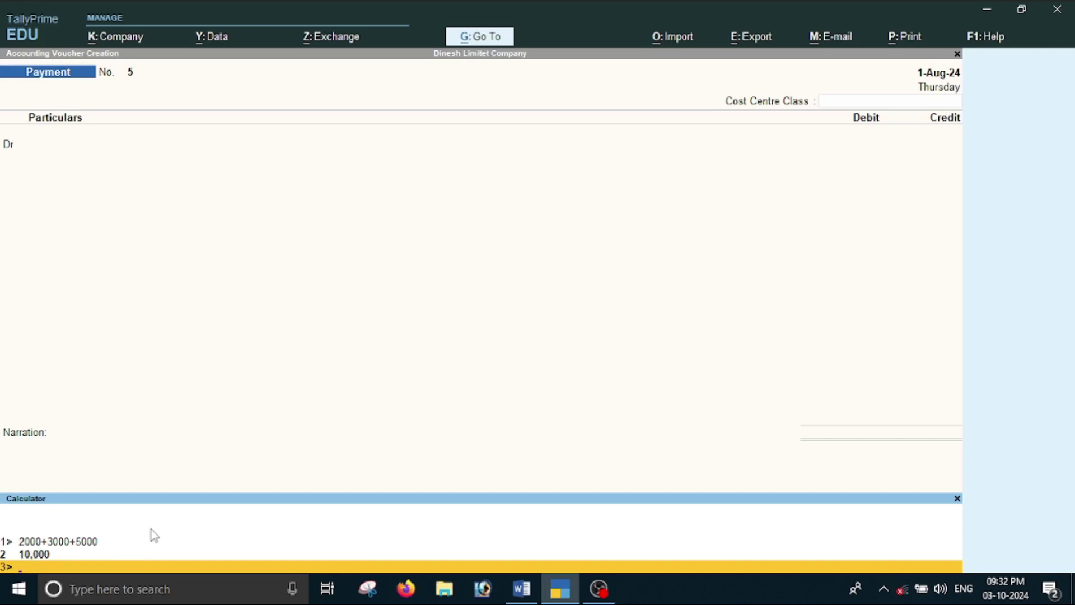
pyautogui.write('5')
pyautogui.write('000-')
pyautogui.write('20')
pyautogui.write('00')
pyautogui.press('Return')
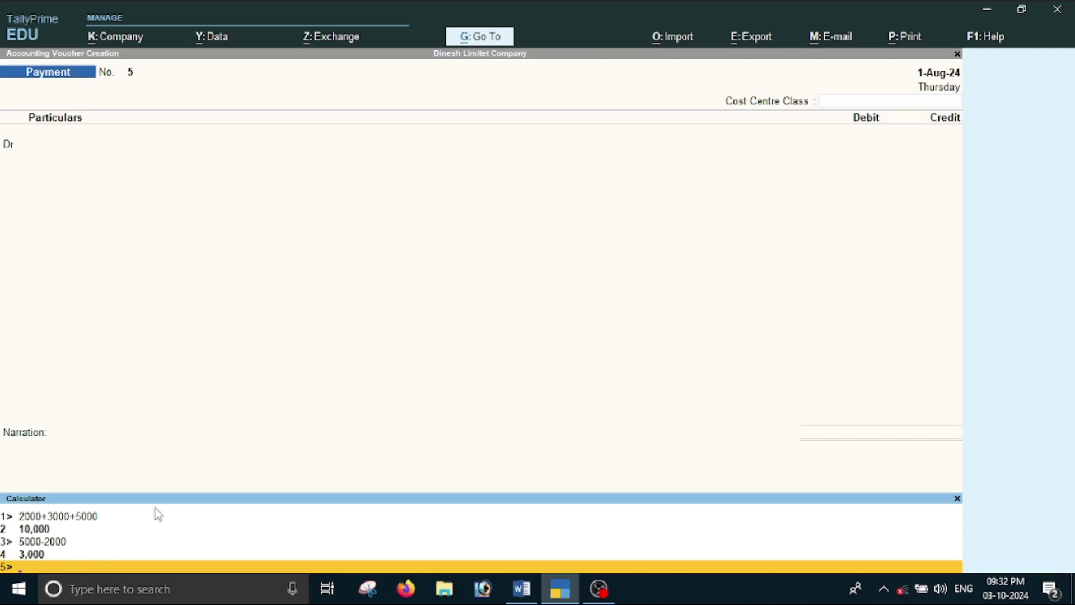
pyautogui.write('300*')
# Complete 300*2 = 600 and compute 500/2 = 250 in the calculator
pyautogui.write('2')
pyautogui.press('Return')
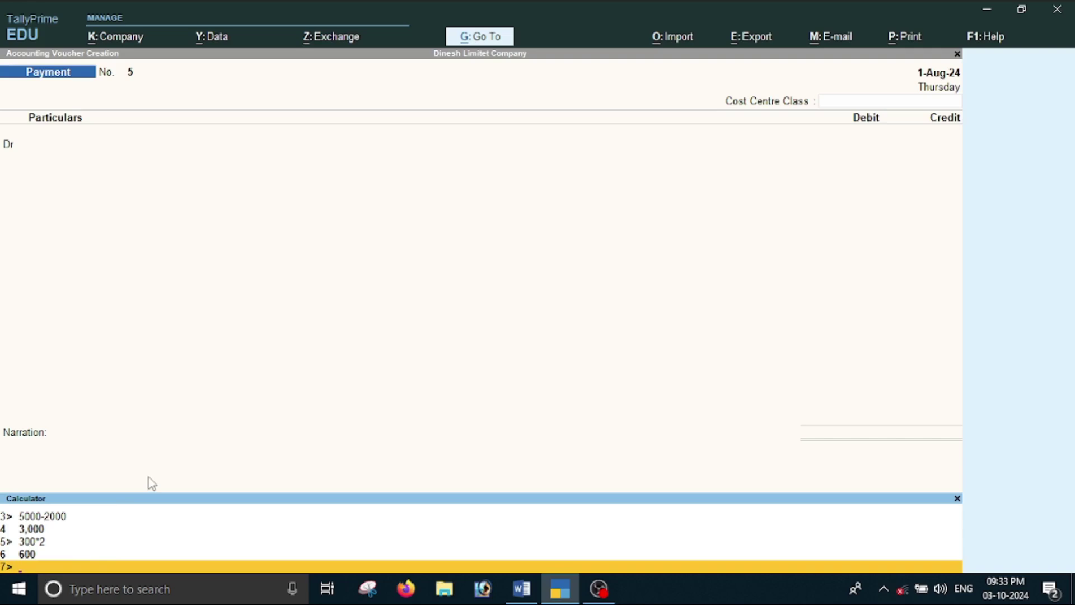
pyautogui.write('500/')
pyautogui.write('2')
pyautogui.press('Return')
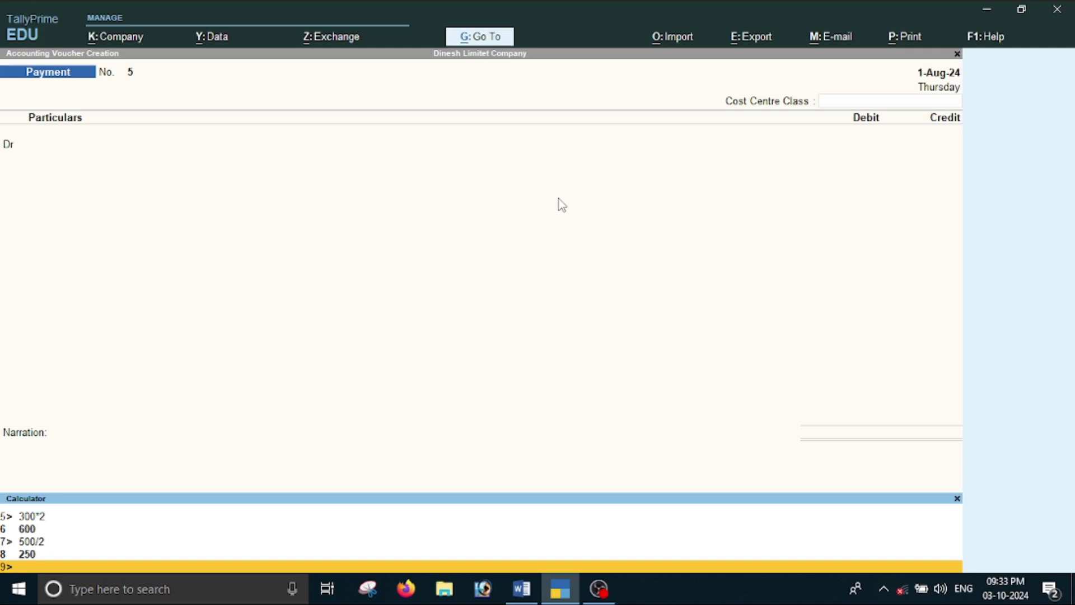
# Recall the previous 250 result in the calculator and add 300 to get 550
pyautogui.click(371, 91)
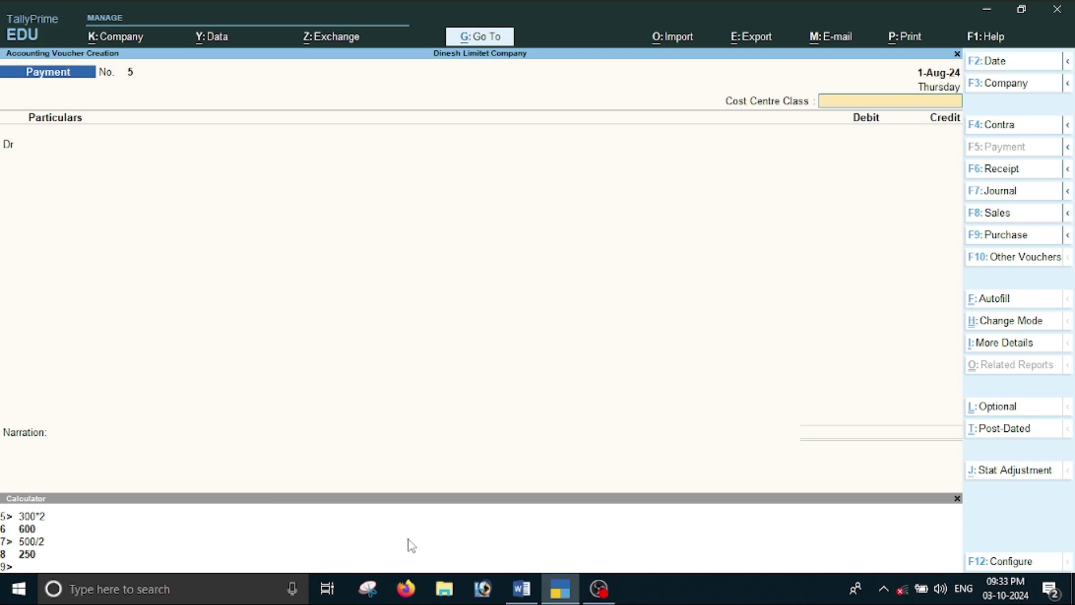
pyautogui.click(352, 530)
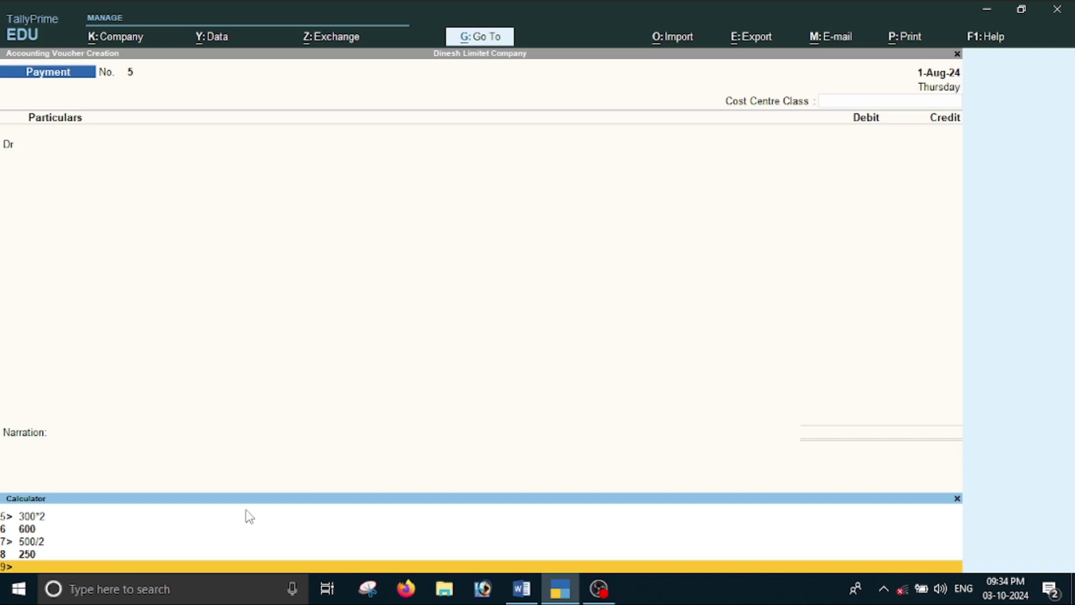
pyautogui.press('Up')
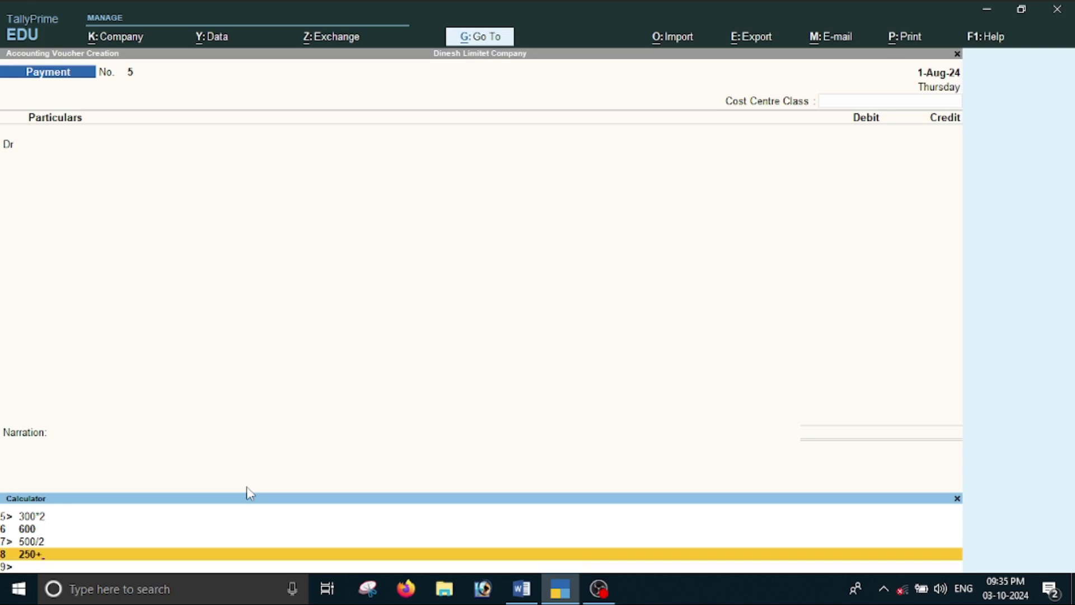
pyautogui.write('300')
pyautogui.press('Return')
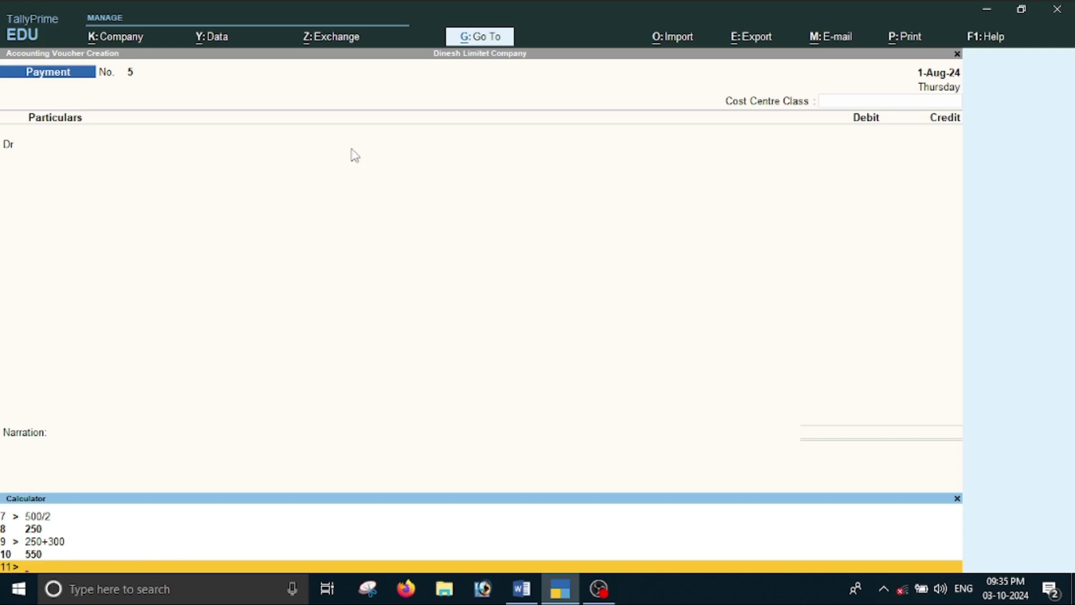
# Debit Interest Pay with 600, worked out as 300*2 in the calculator
pyautogui.click(320, 215)
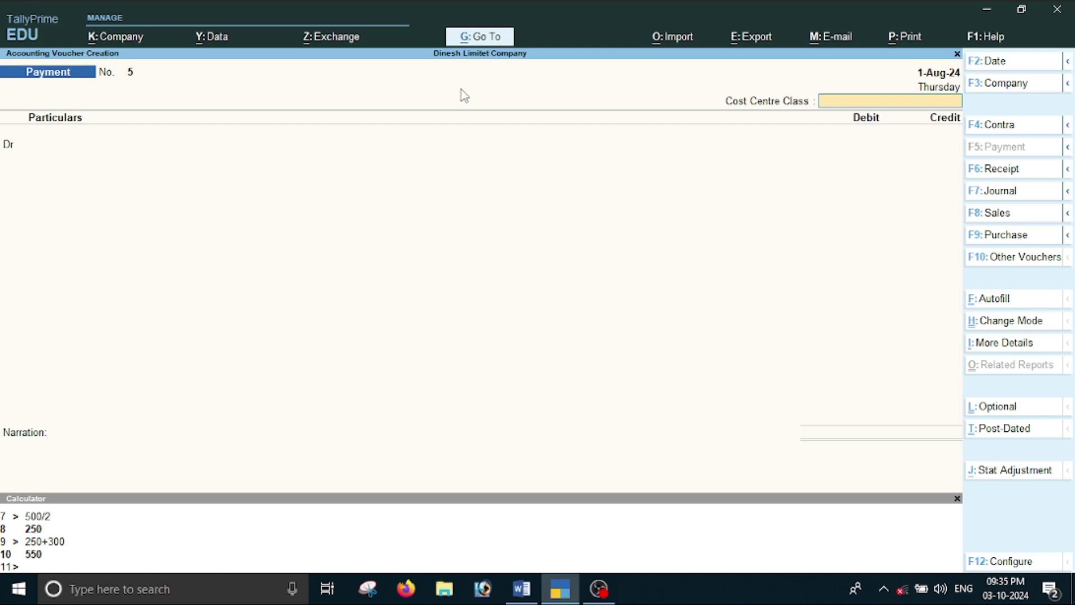
pyautogui.press('Return')
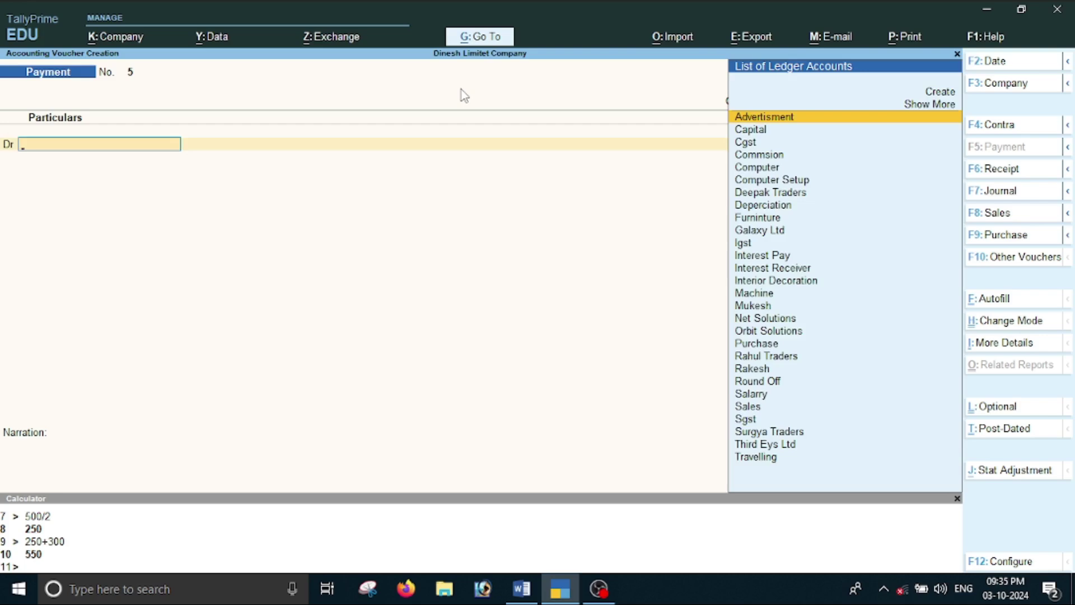
pyautogui.write('In')
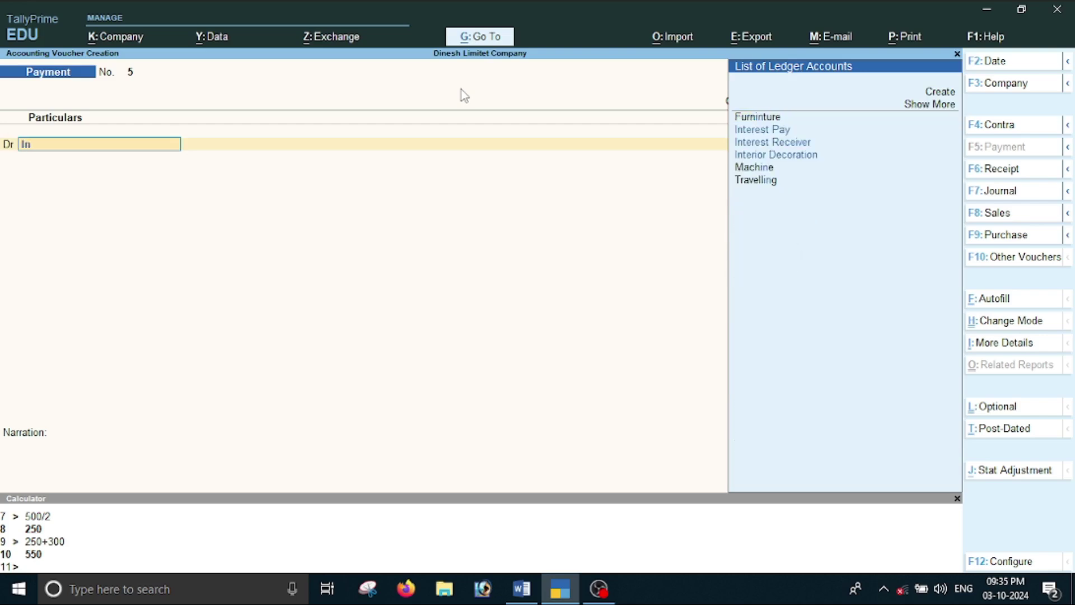
pyautogui.press('Return')
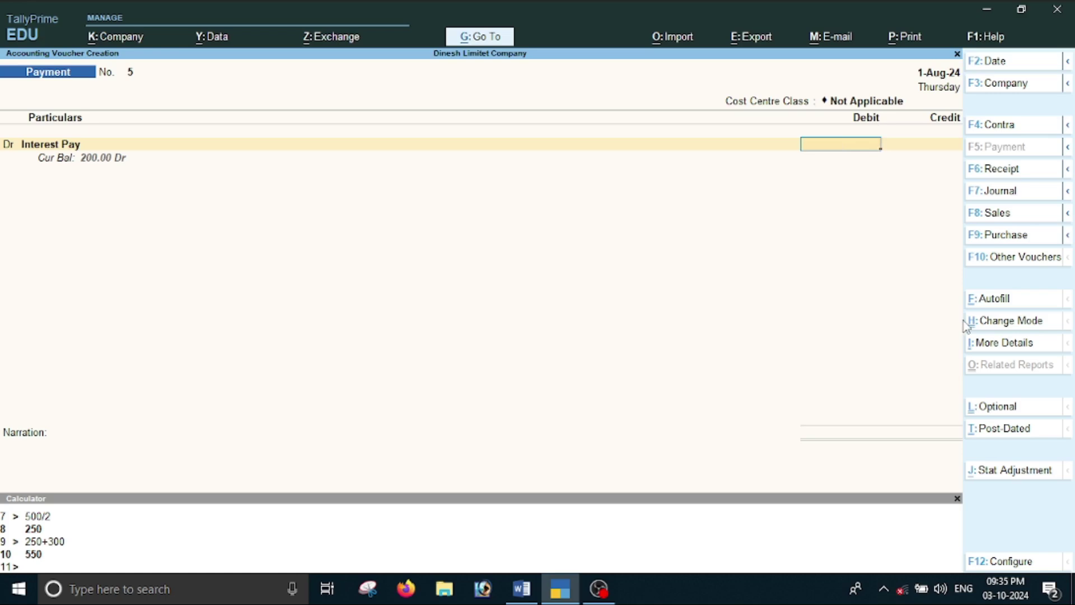
pyautogui.click(639, 542)
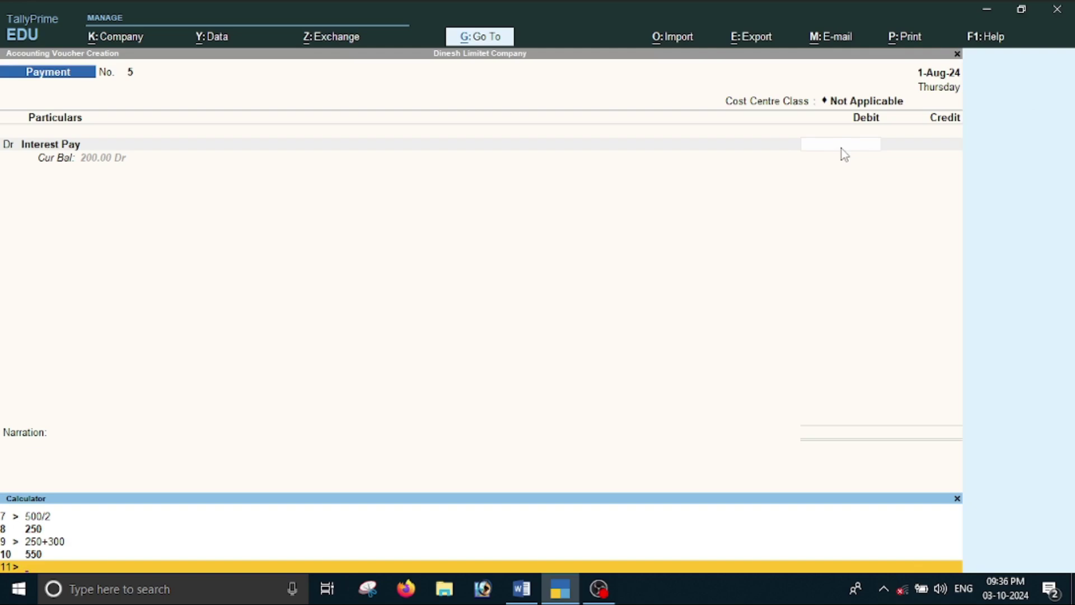
pyautogui.write('300')
pyautogui.write('*2')
pyautogui.press('Return')
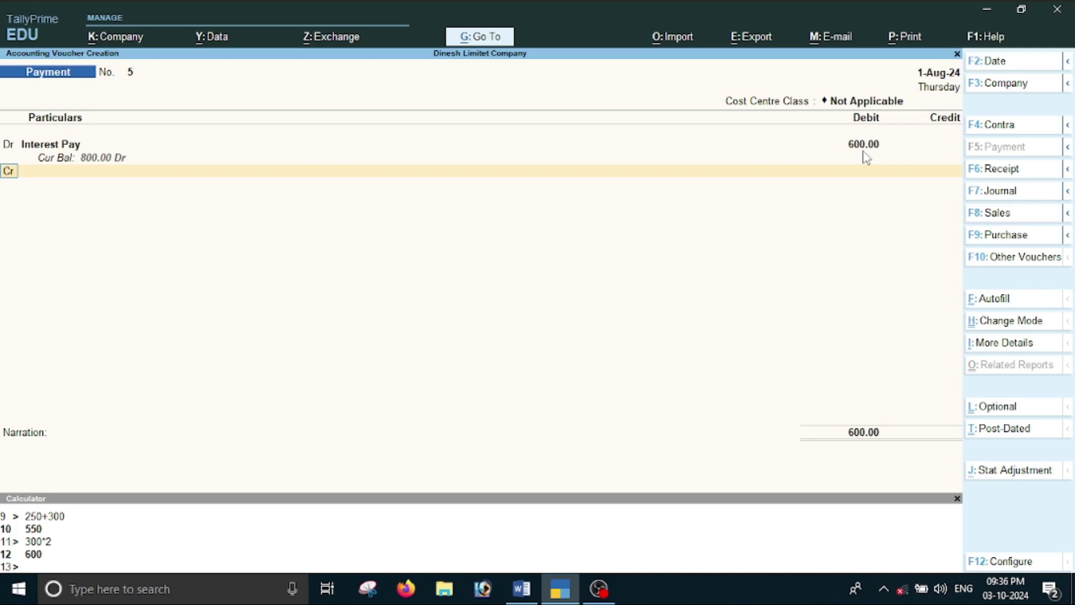
# Credit Cash with 600.00 so the voucher totals balance
pyautogui.press('Return')
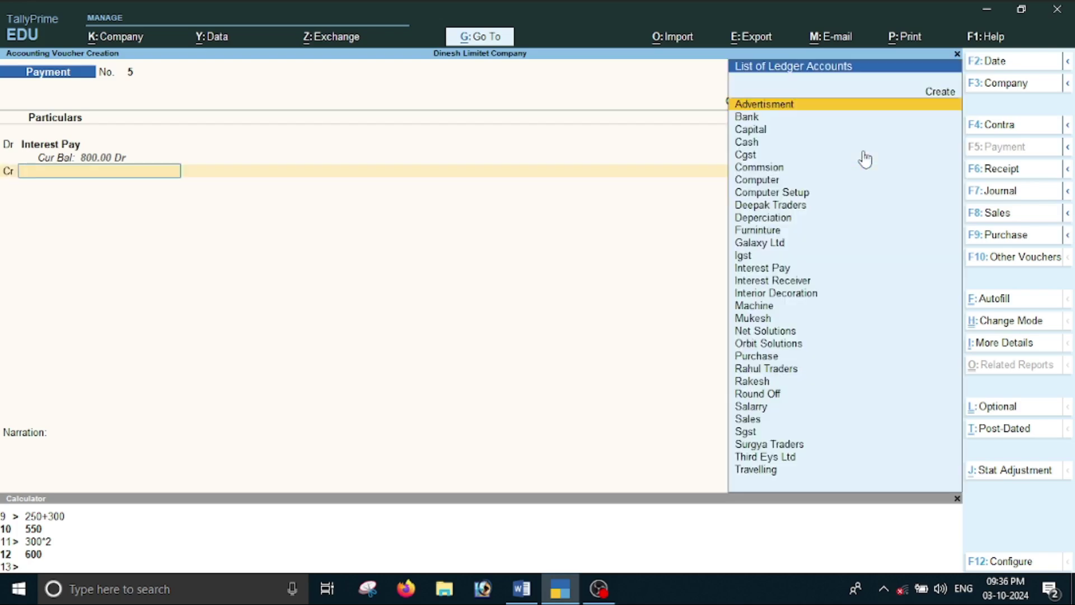
pyautogui.write('C')
pyautogui.press('Down')
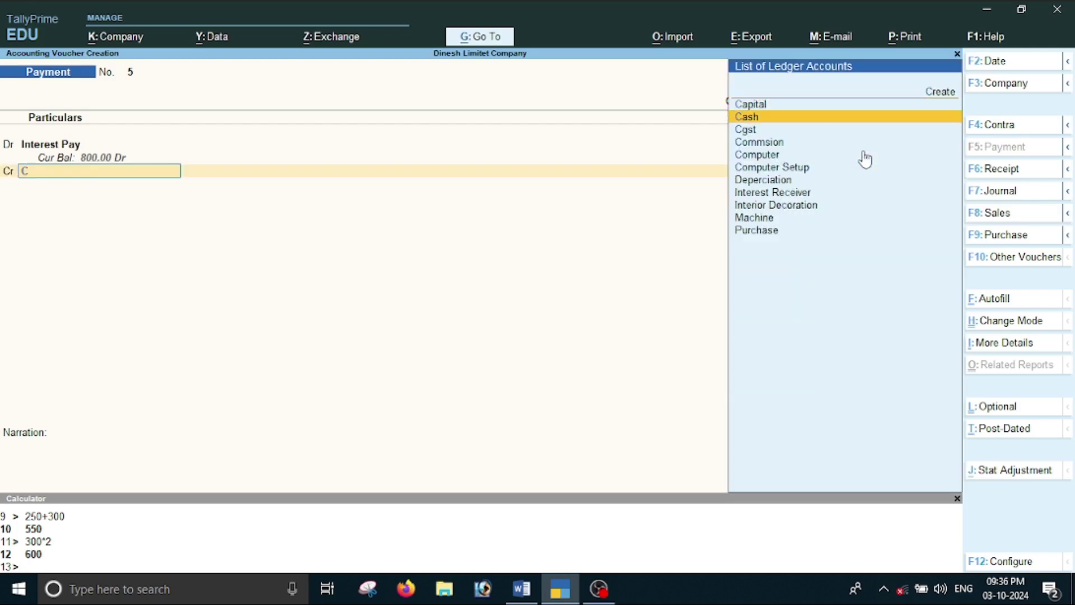
pyautogui.press('Down')
pyautogui.press('Up')
pyautogui.press('Return')
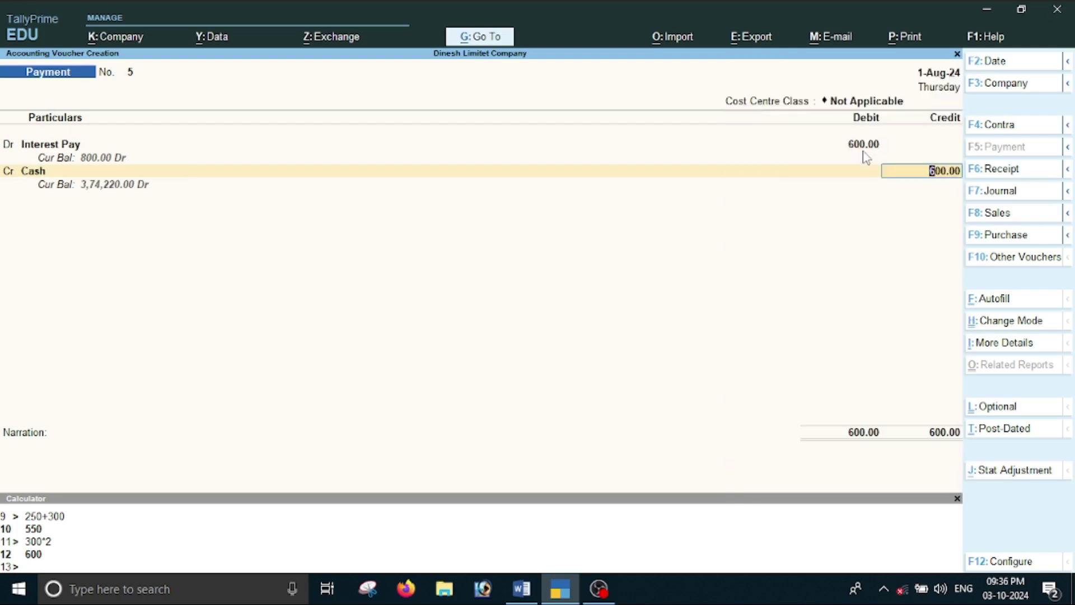
pyautogui.press('Return')
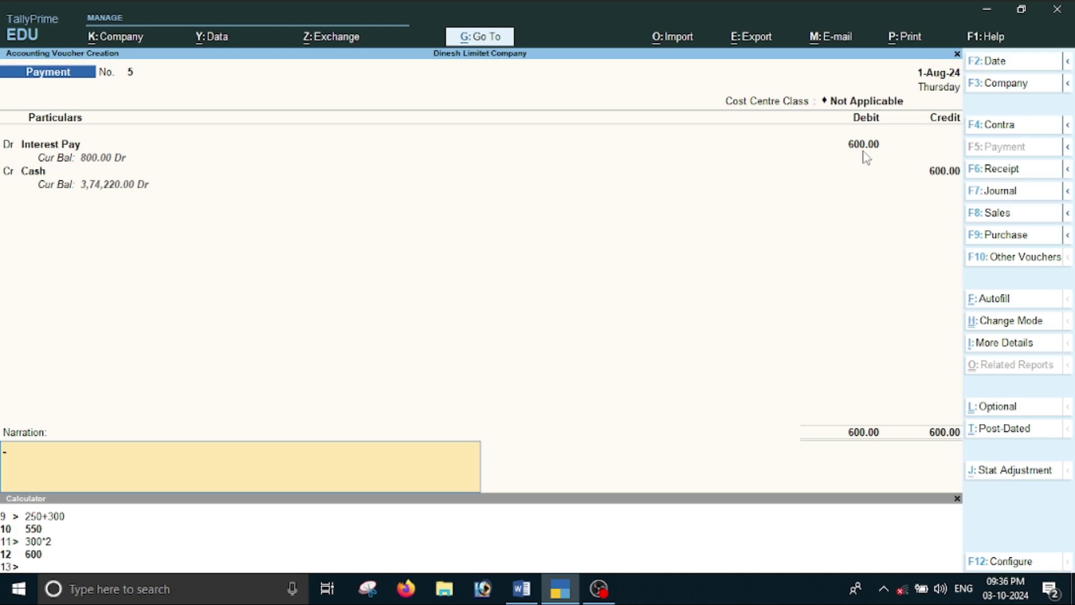
# Add the narration 'being interest pay in cash' and save voucher No. 5
pyautogui.write('being i')
pyautogui.write('nter')
pyautogui.write('est pay')
pyautogui.write(' in cash')
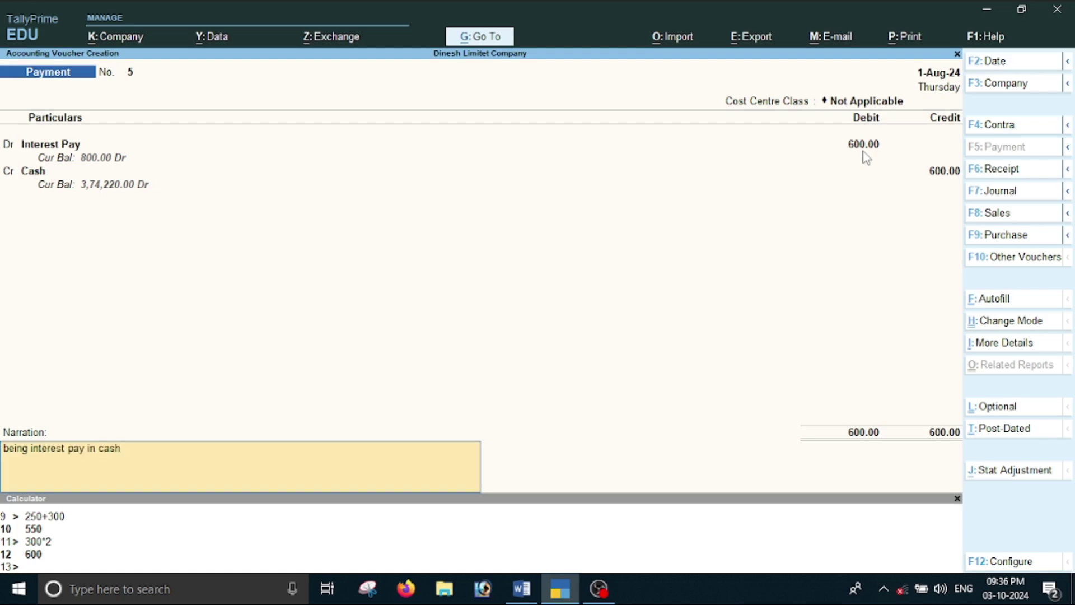
pyautogui.press('Return')
pyautogui.press('Return')
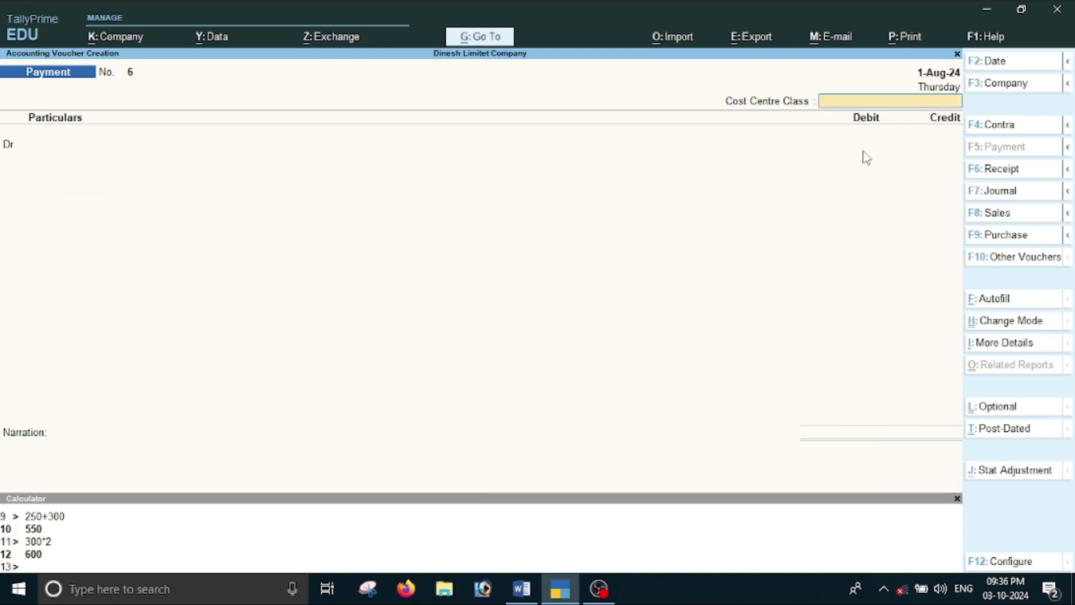
# Create a new Room Rent ledger under Indirect Expenses for the debit line
pyautogui.press('Return')
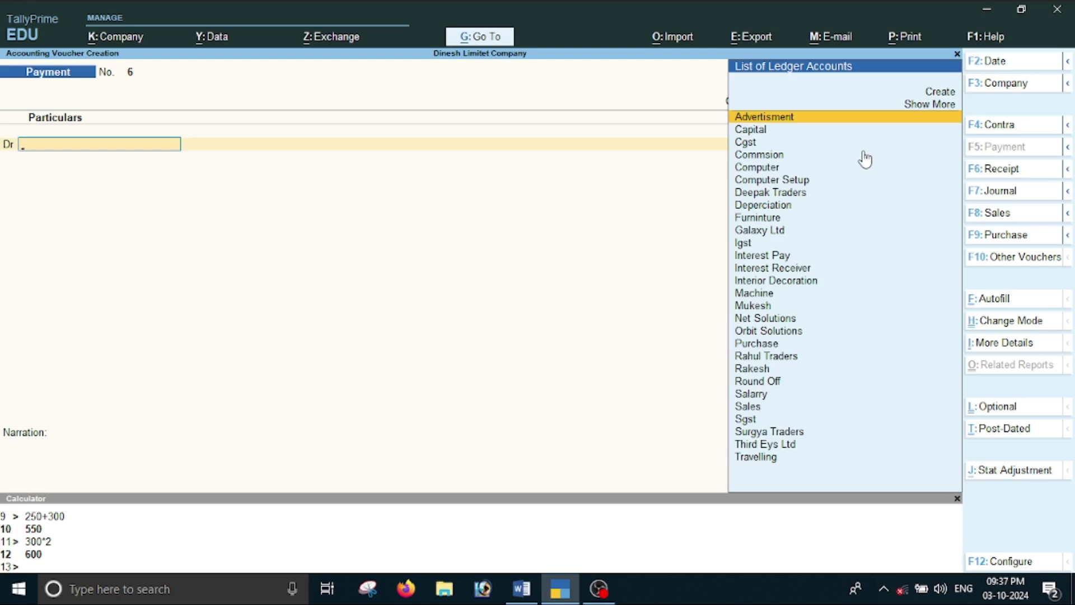
pyautogui.write('R')
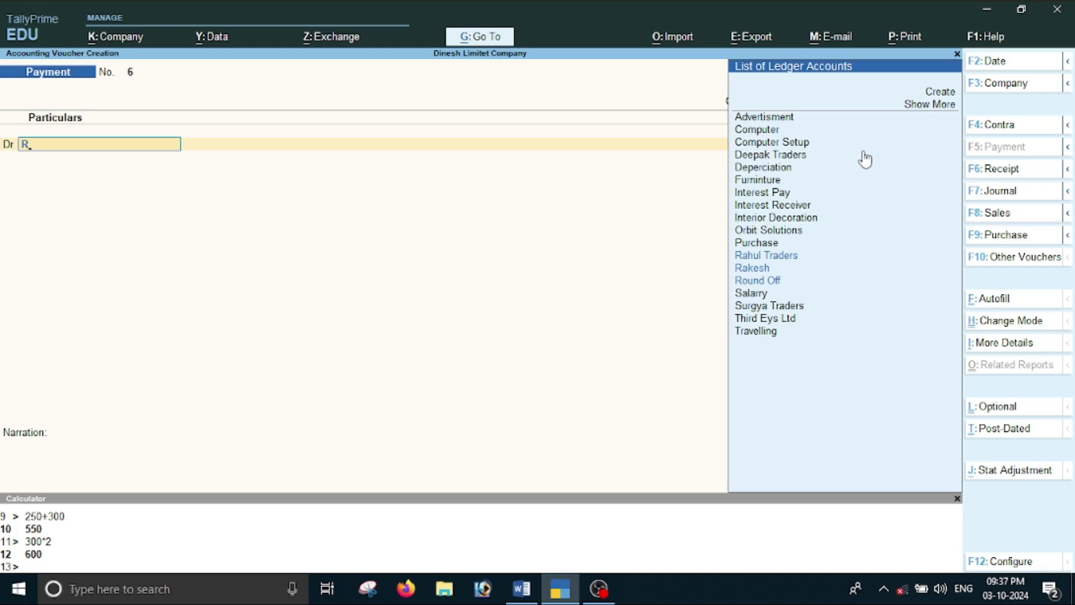
pyautogui.press('BackSpace')
pyautogui.hotkey('alt', 'c')
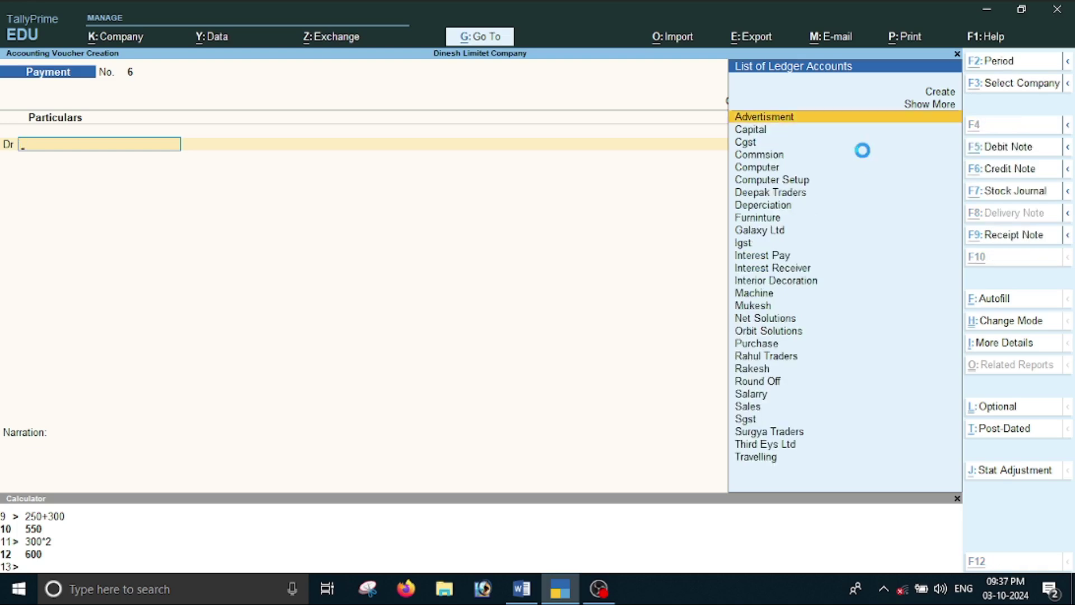
pyautogui.write('Room Rent')
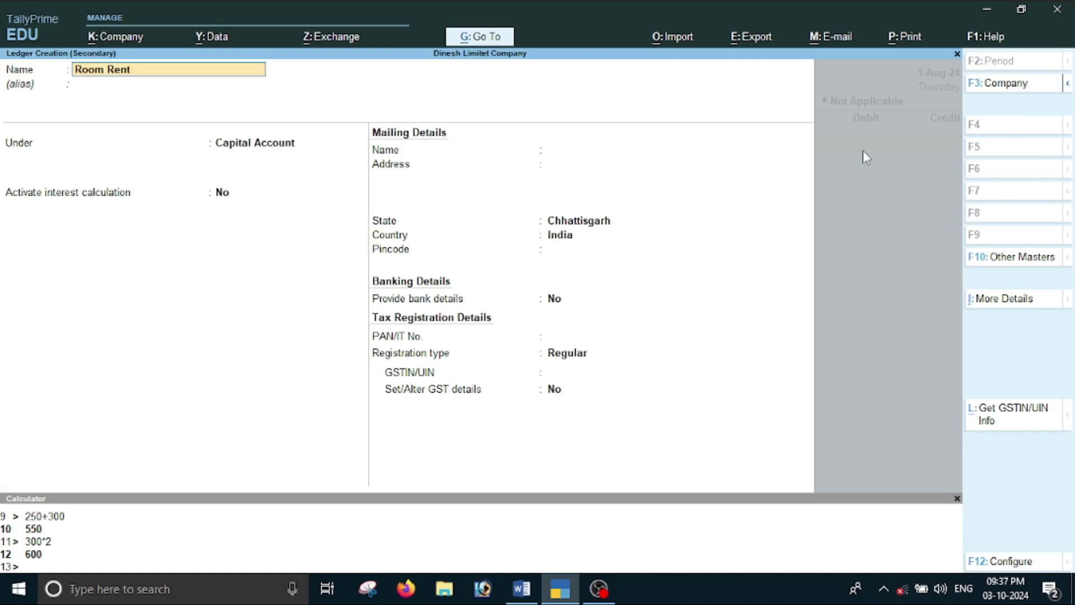
pyautogui.press('Return')
pyautogui.write('i')
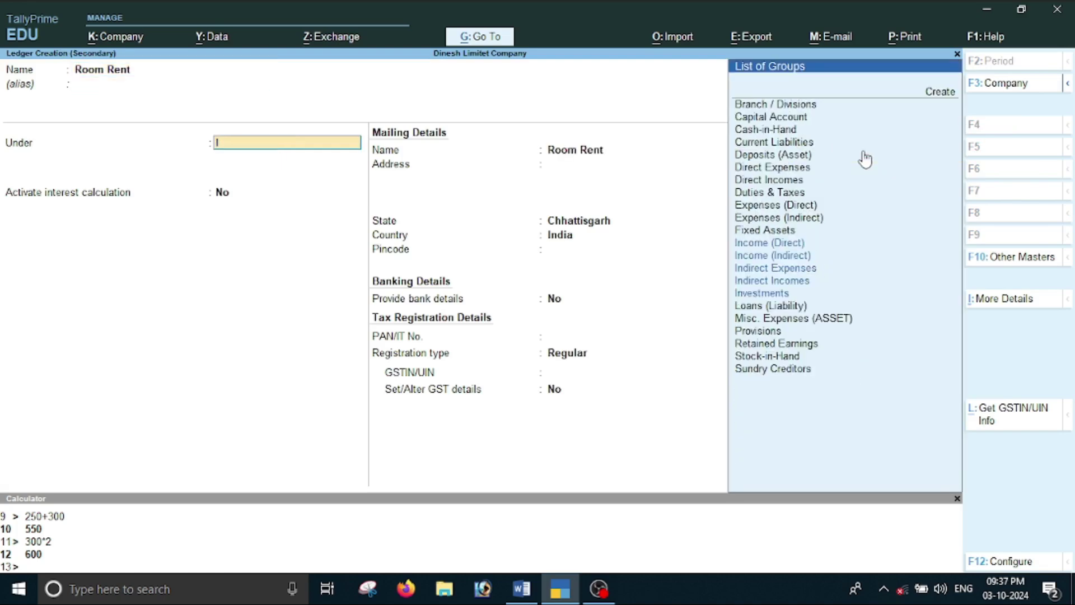
pyautogui.press('Down')
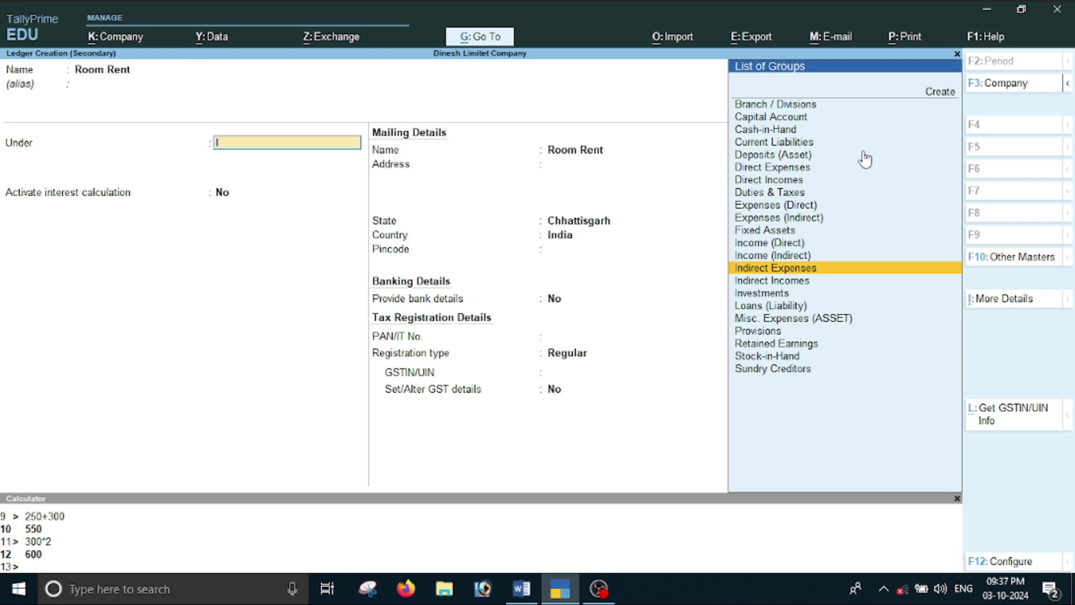
pyautogui.press('Return')
pyautogui.press('Return')
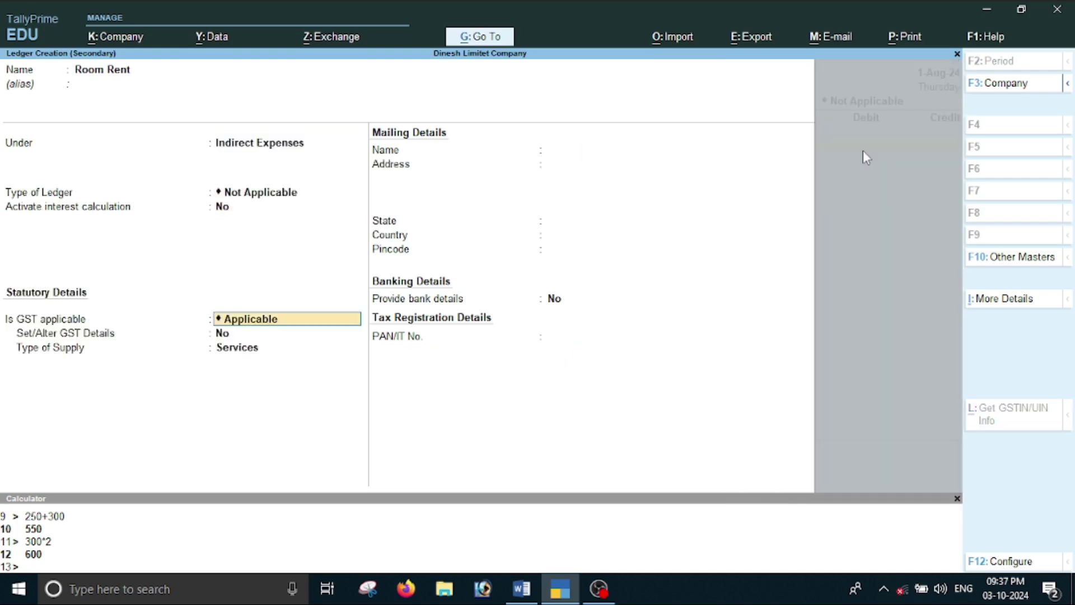
pyautogui.press('Return')
pyautogui.press('Return')
pyautogui.press('Return')
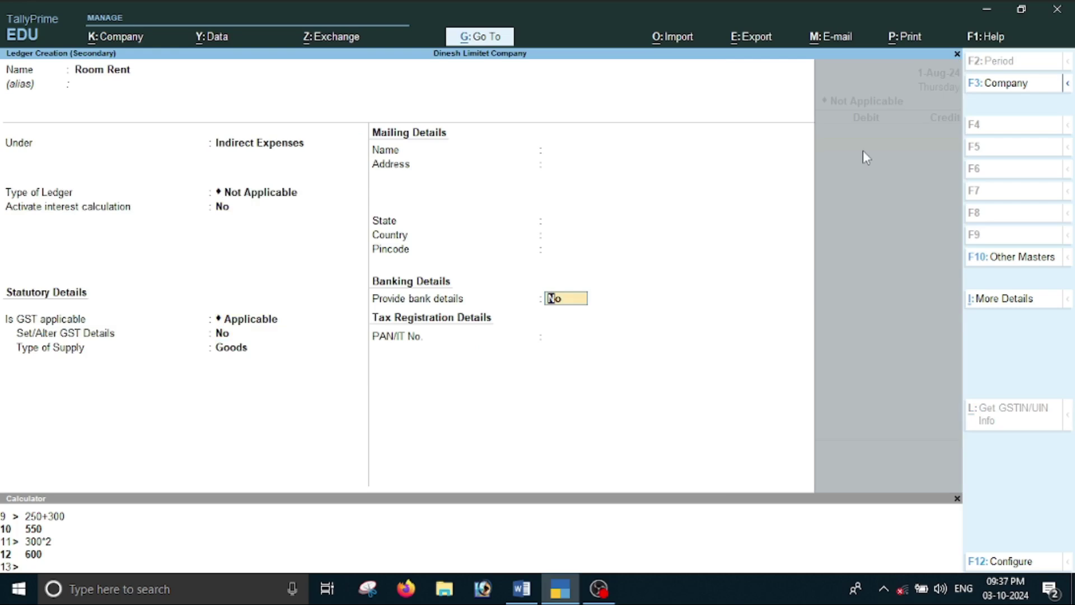
pyautogui.press('Return')
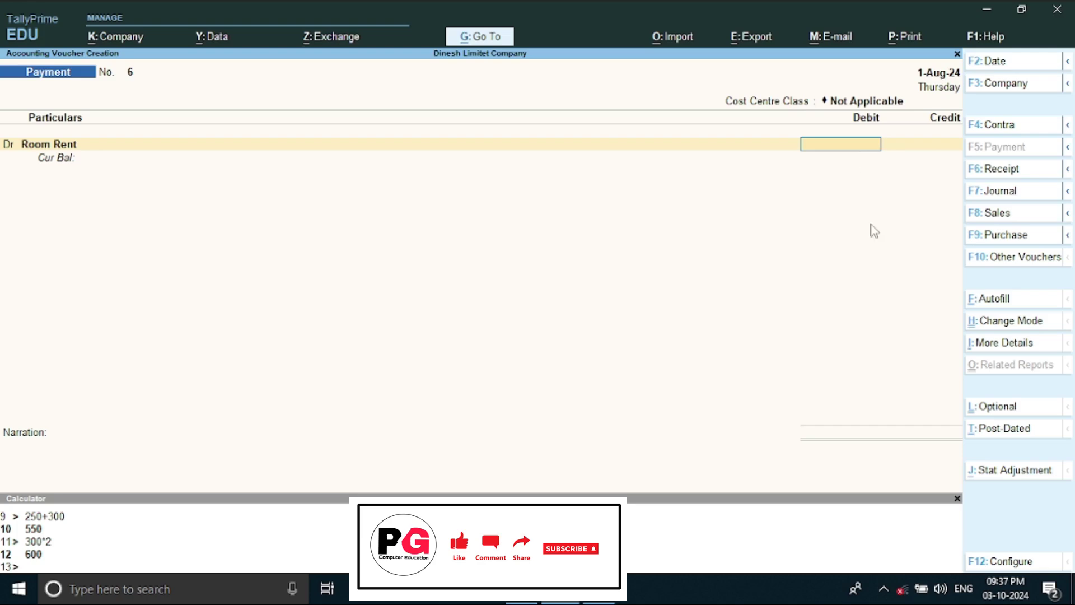
# Debit Room Rent 5,000 computed as 2500*2, and credit Cash 5,000.00
pyautogui.hotkey('ctrl', 'n')
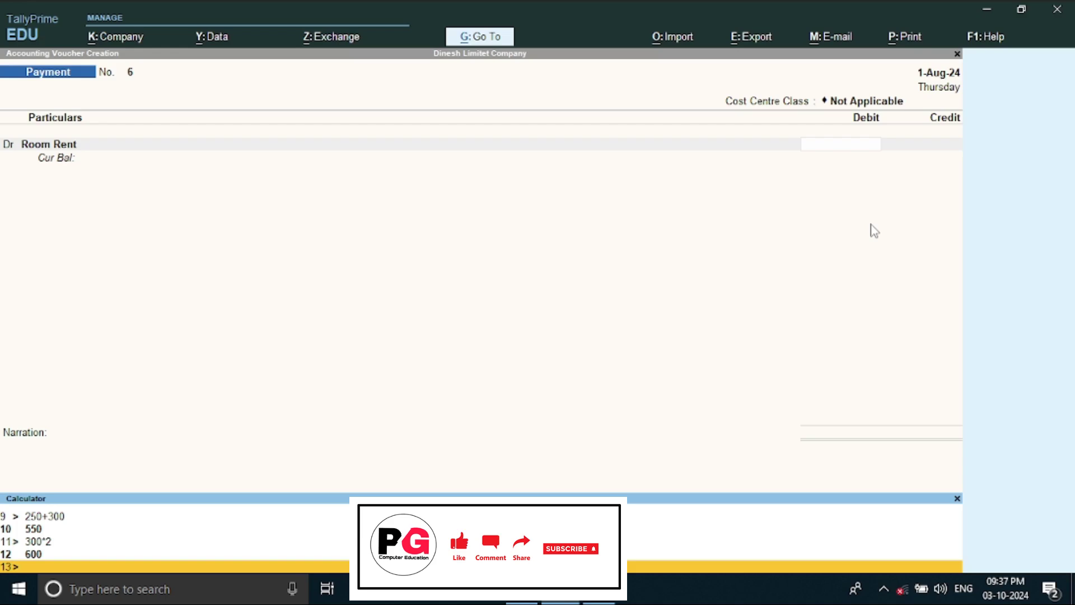
pyautogui.write('250')
pyautogui.write('0*')
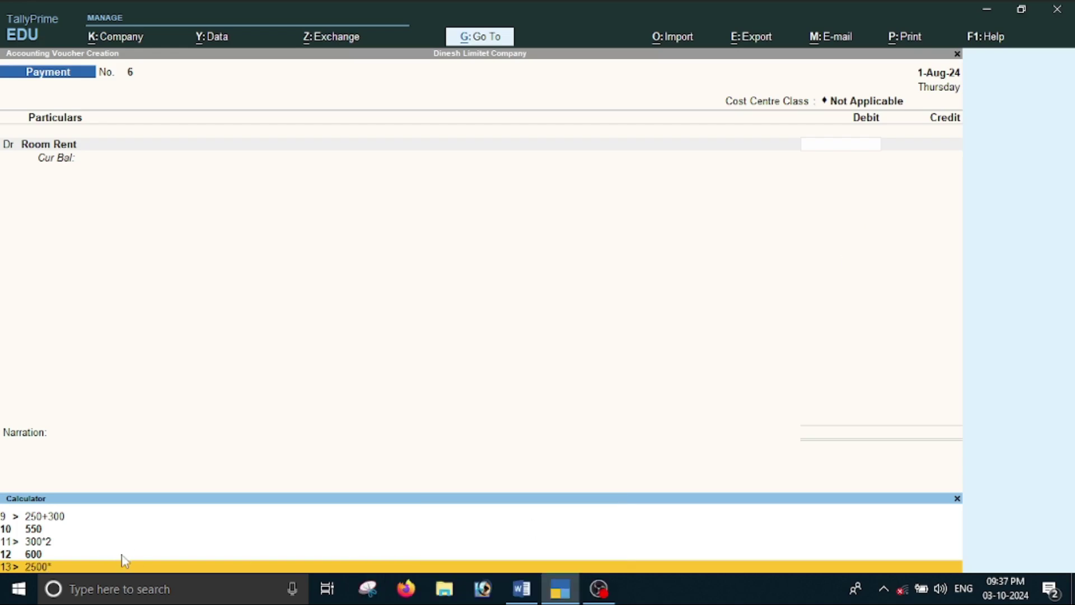
pyautogui.write('2')
pyautogui.press('Return')
pyautogui.press('Return')
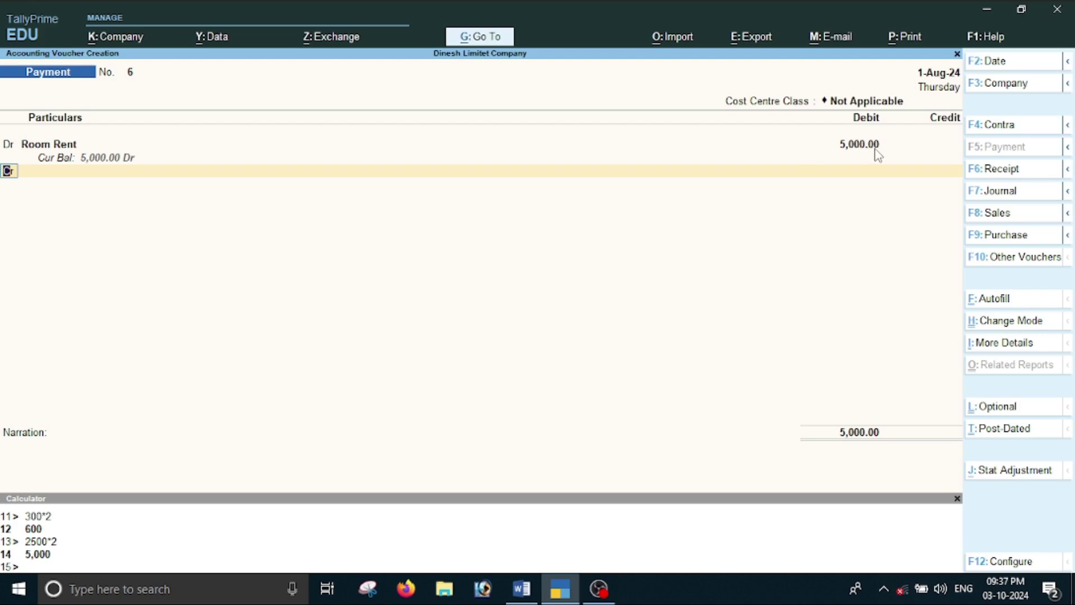
pyautogui.press('Return')
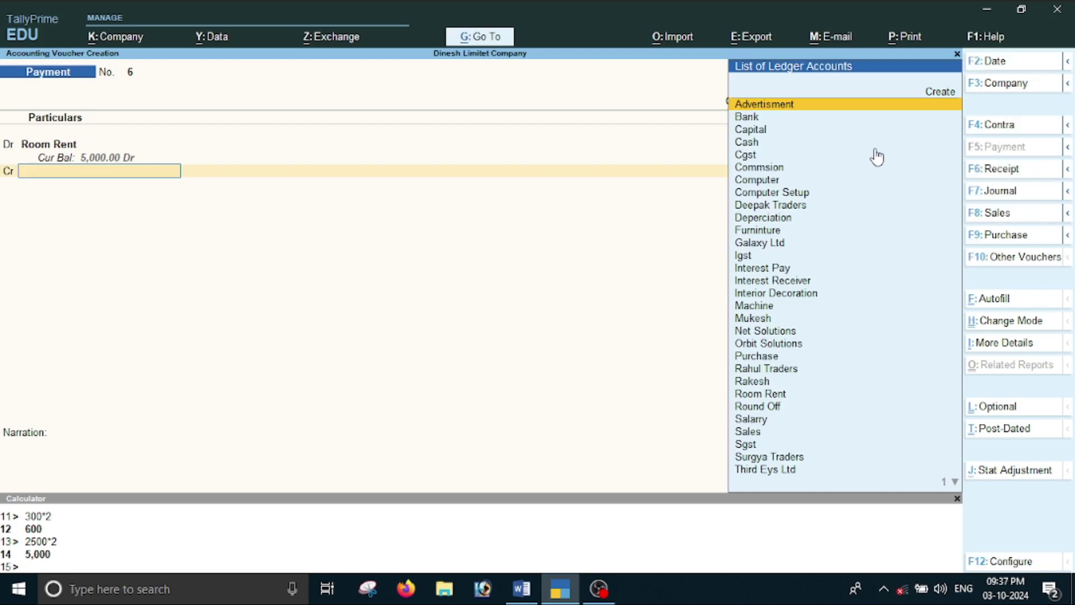
pyautogui.press('Down')
pyautogui.press('Down')
pyautogui.write('C')
pyautogui.press('Down')
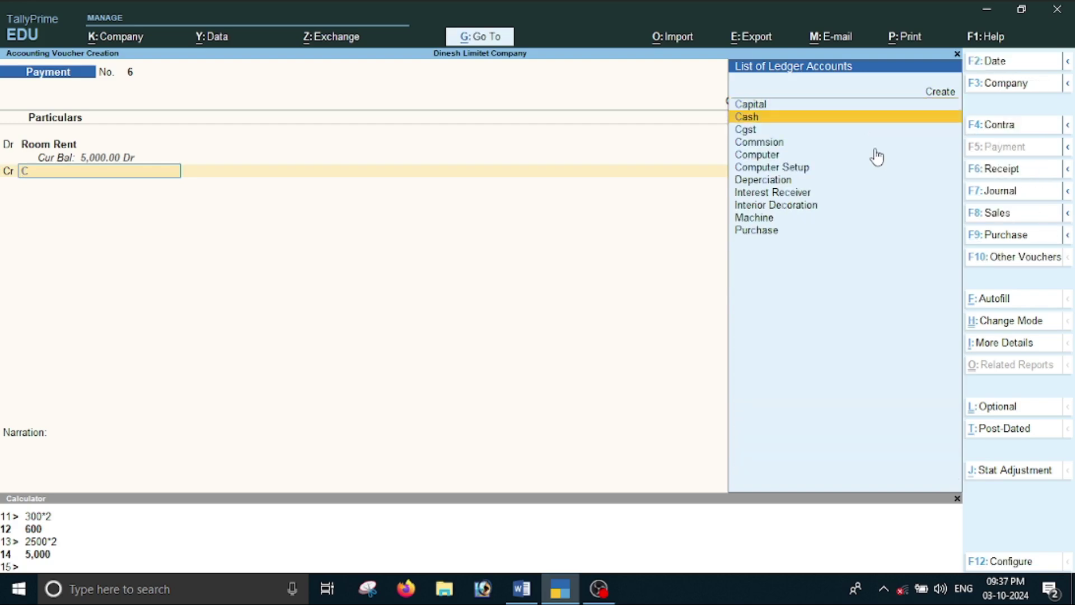
pyautogui.press('Down')
pyautogui.press('Up')
pyautogui.press('Return')
pyautogui.press('Return')
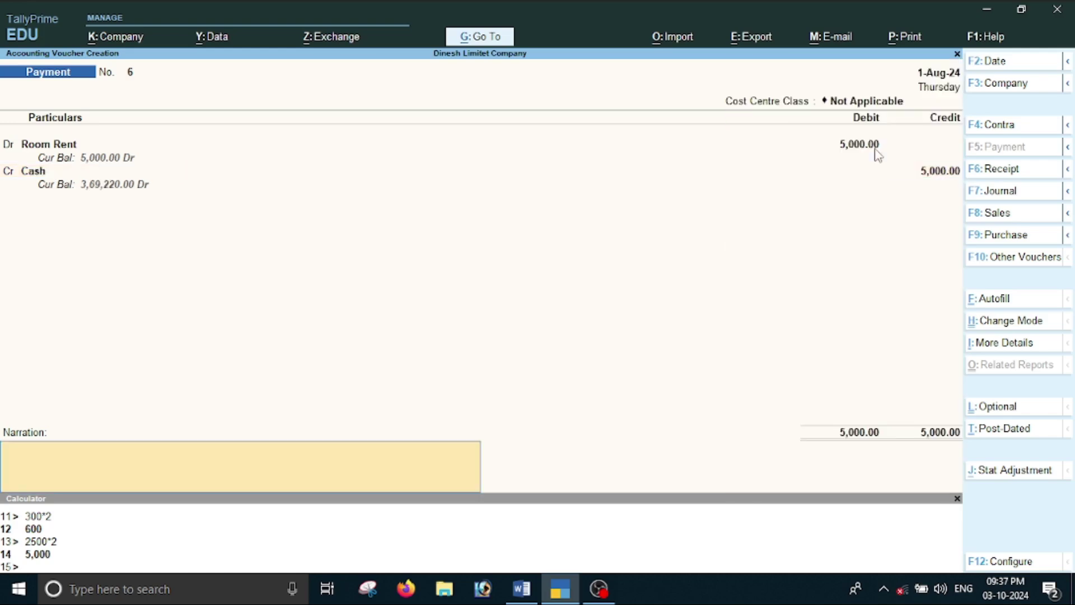
pyautogui.press('Return')
pyautogui.press('Return')
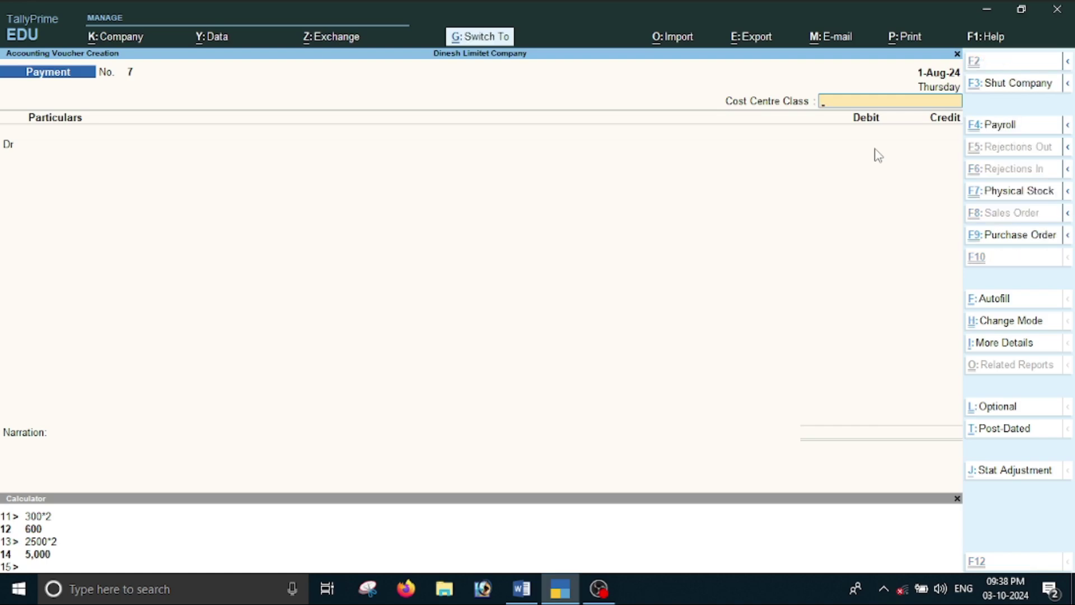
# Query 'bank' (10,000.00 Dr) and 'closing stock' (53,879.80) in the calculator
pyautogui.hotkey('ctrl', 'n')
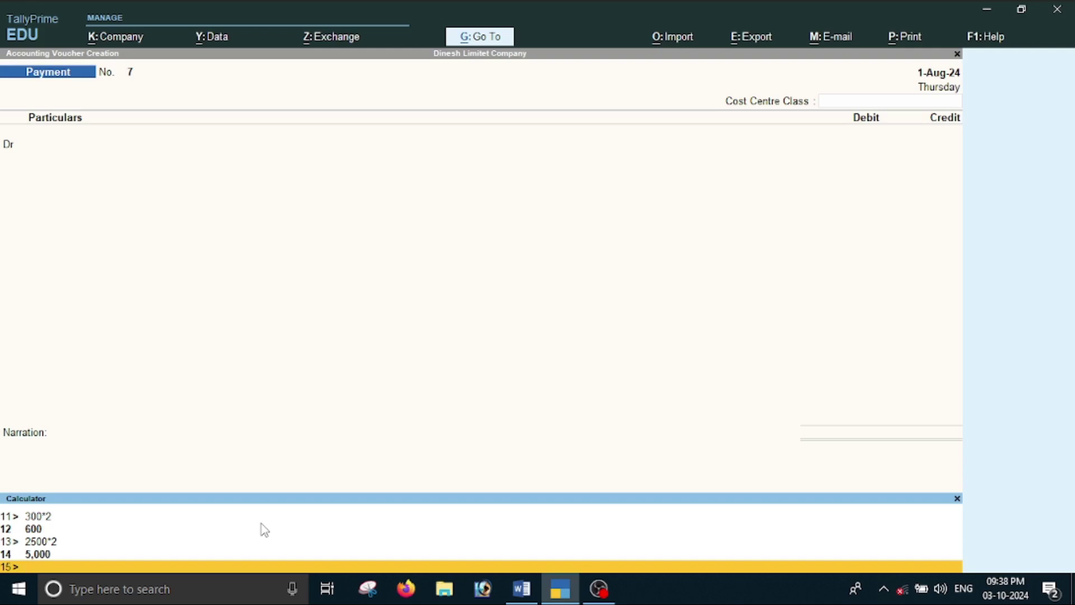
pyautogui.write('bank')
pyautogui.press('Return')
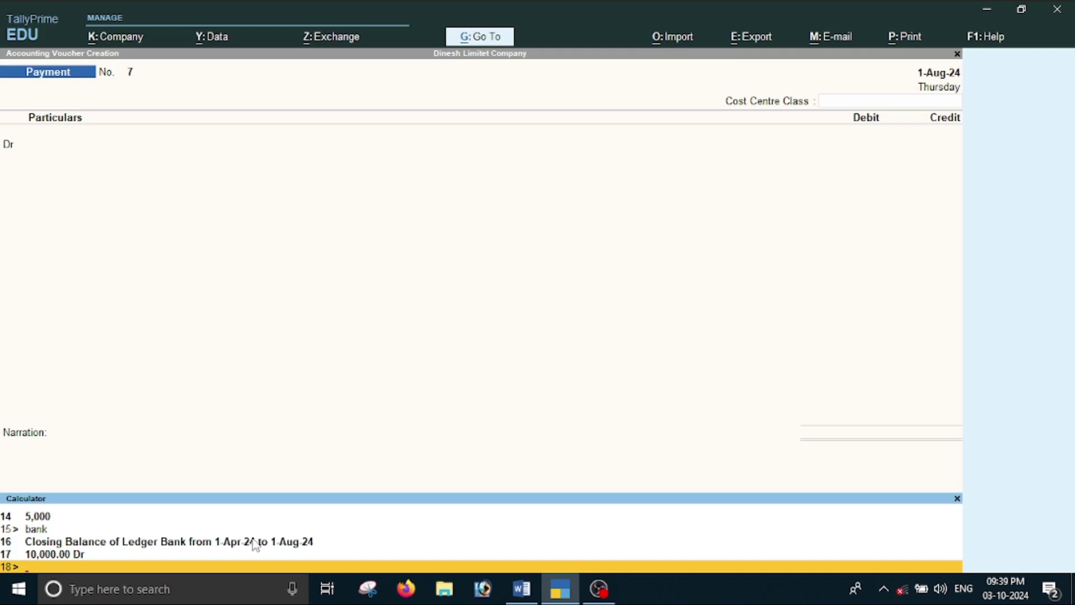
pyautogui.write('closing s')
pyautogui.write('tock')
pyautogui.press('Return')
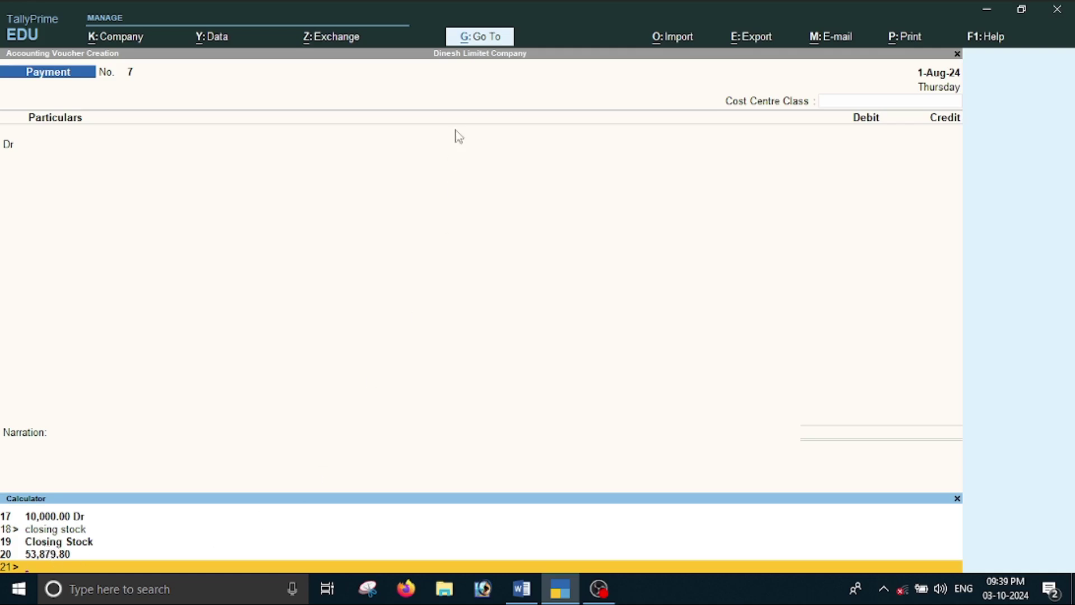
# Switch from the payment voucher to the Stock Summary report (Grand Total 53,879.80)
pyautogui.click(504, 78)
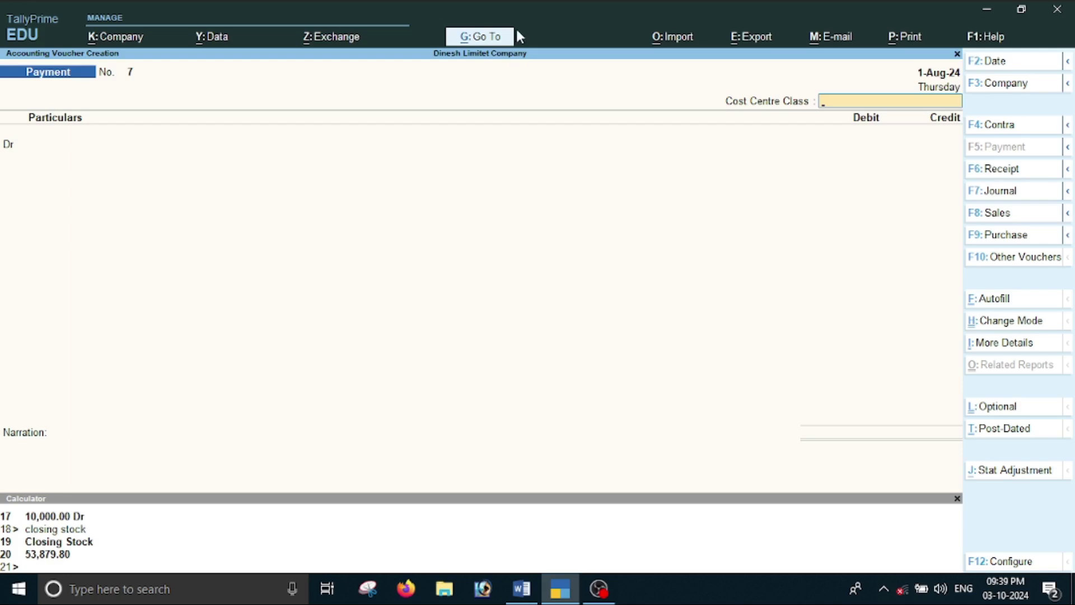
pyautogui.click(483, 44)
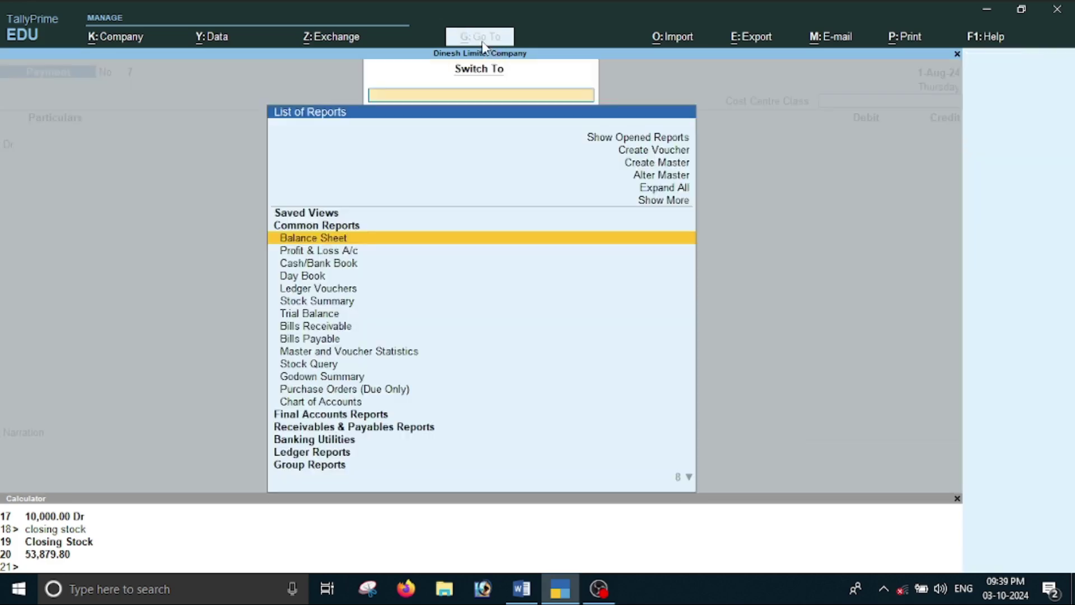
pyautogui.write('Stock')
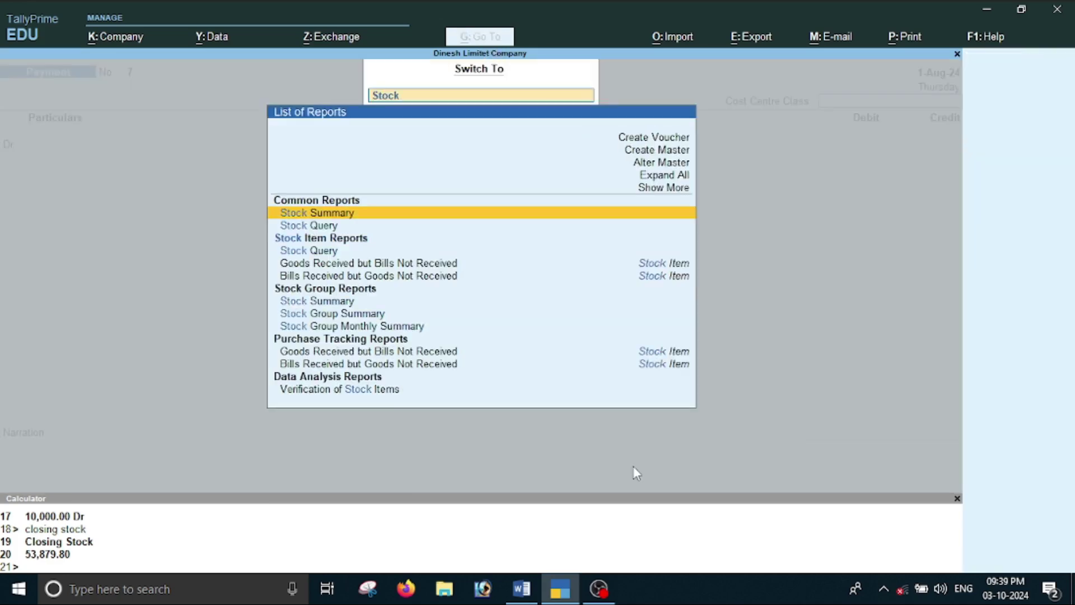
pyautogui.press('Return')
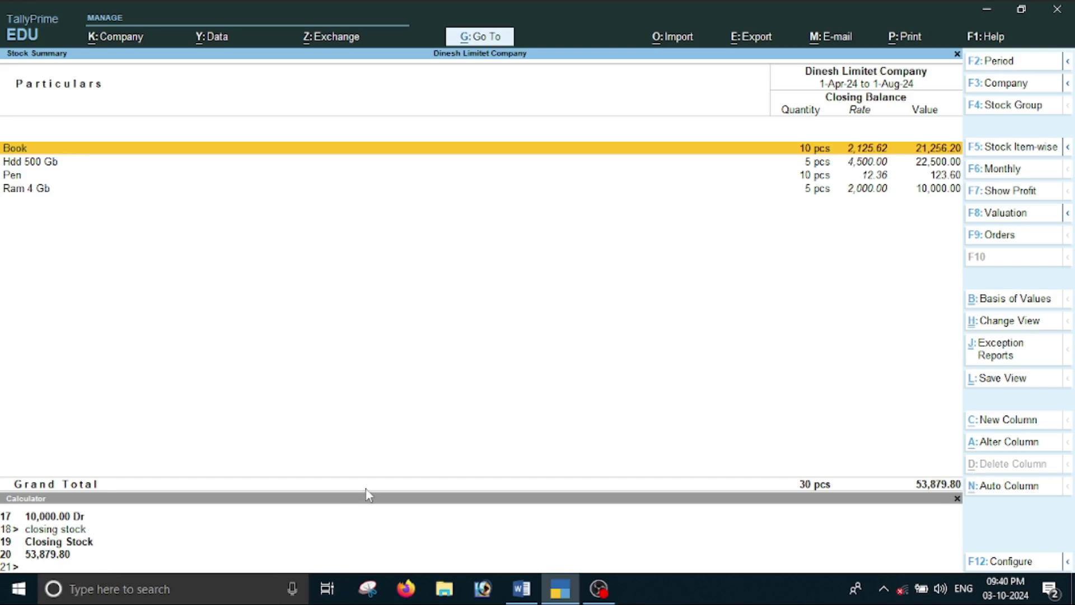
# Query the Cash ledger's closing balance in the calculator, giving 3,69,220.00 Dr
pyautogui.hotkey('ctrl', 'n')
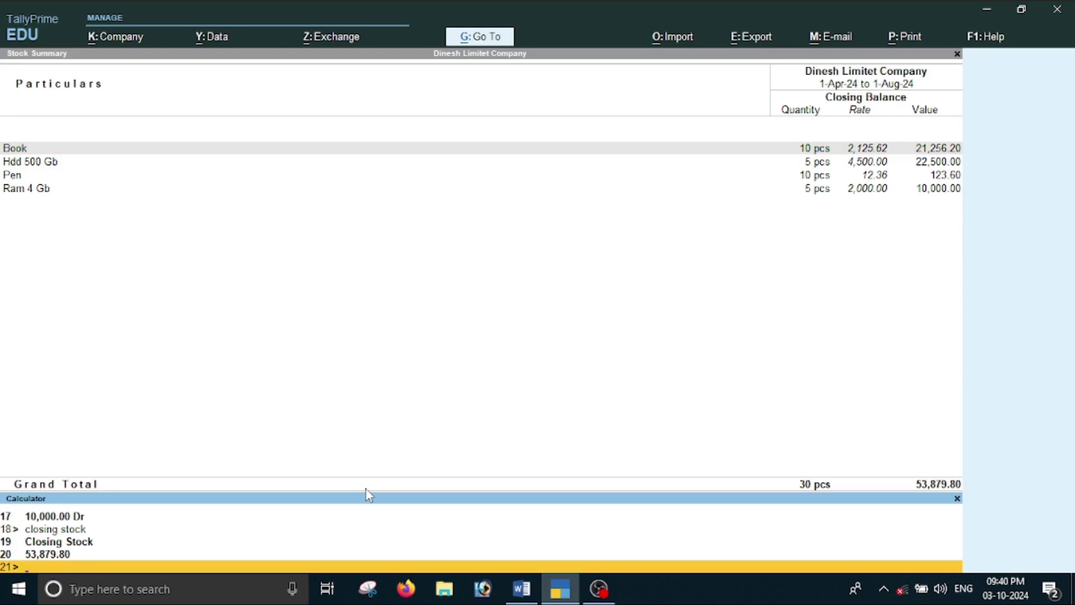
pyautogui.write('cash')
pyautogui.press('Return')
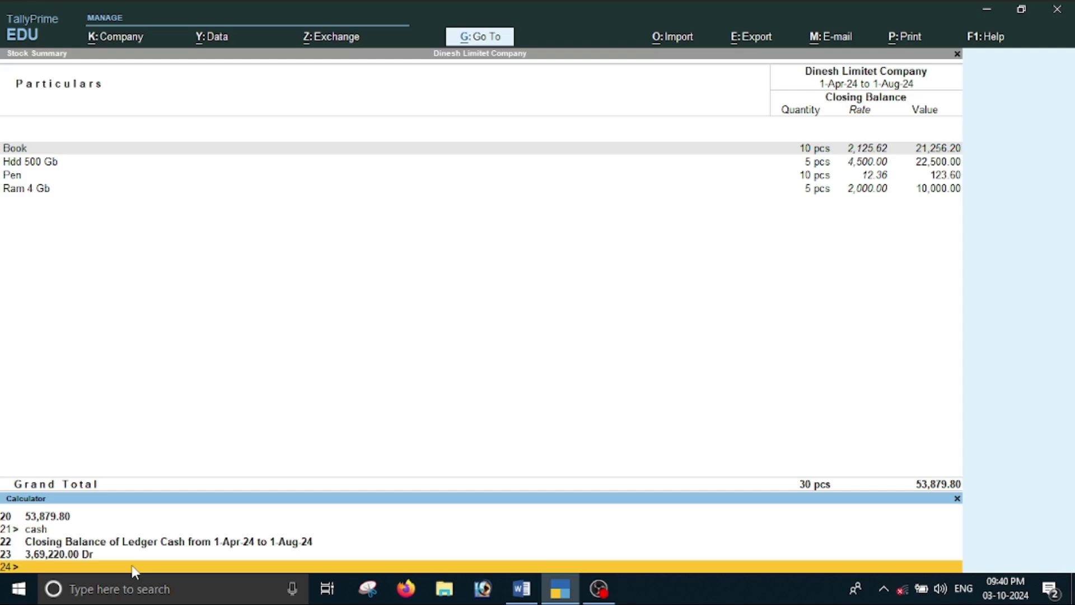
# Query the closing stock of Book and Pen in the calculator, each 10 pcs
pyautogui.write('book')
pyautogui.press('Return')
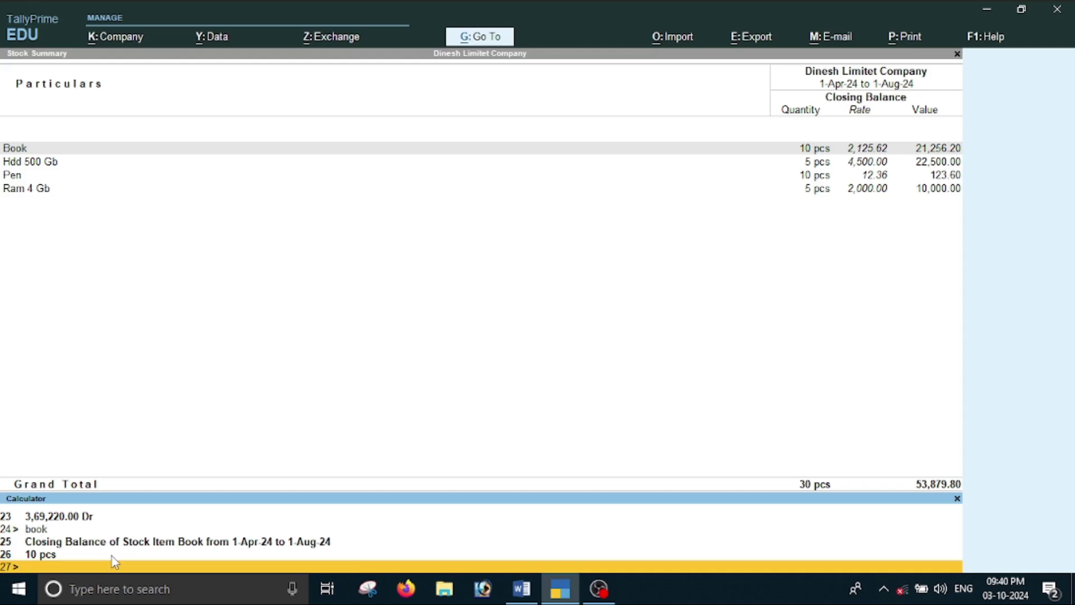
pyautogui.write('pen')
pyautogui.press('Return')
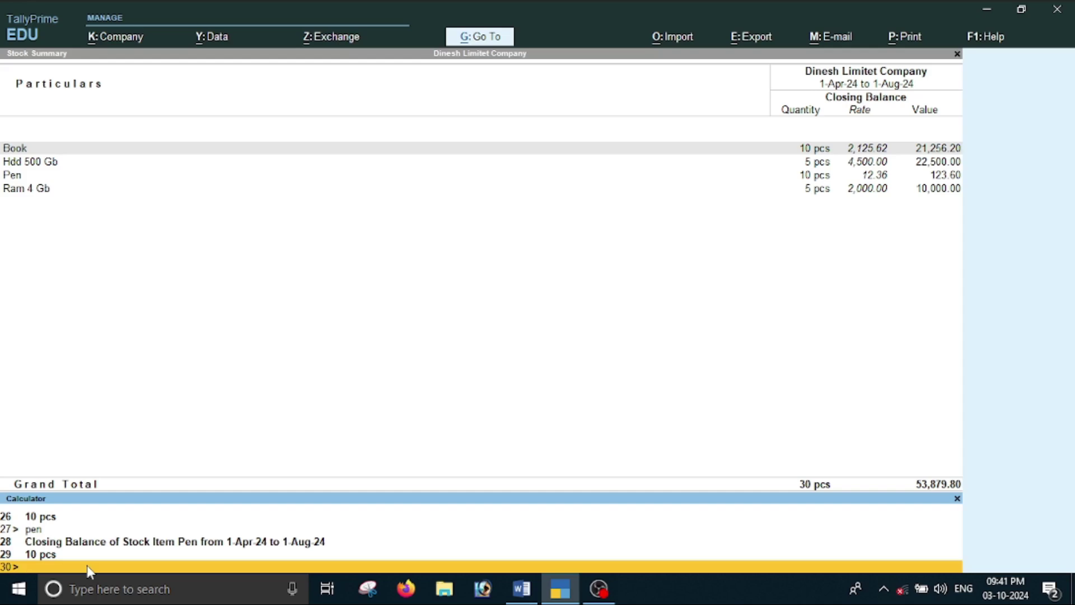
# After a mistyped 'backj' entry, query Book's closing stock again: 10 pcs
pyautogui.write('b')
pyautogui.write('ackj')
pyautogui.press('Return')
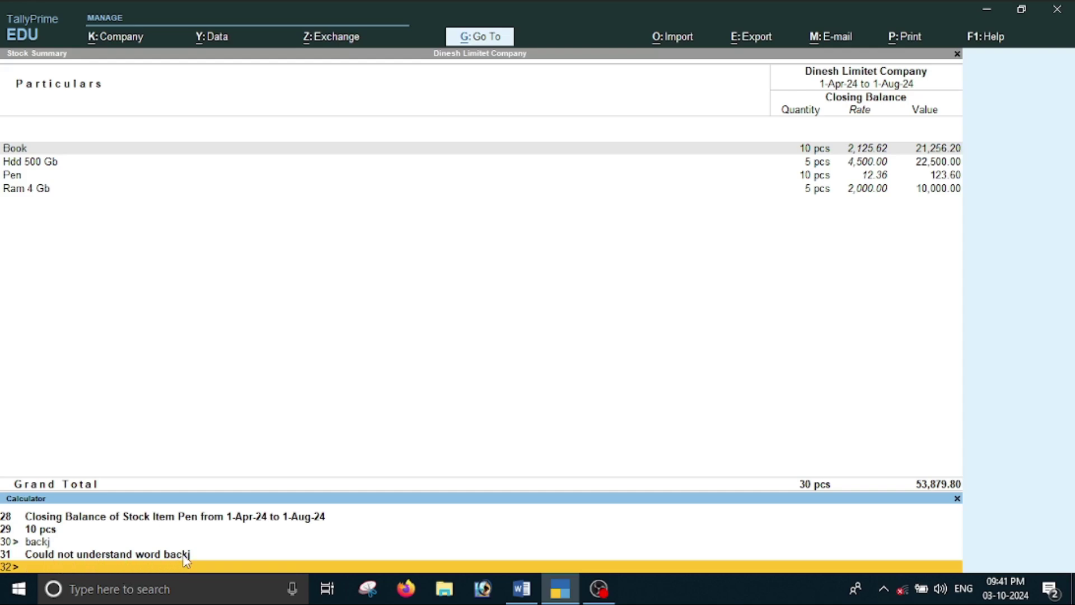
pyautogui.write('book')
pyautogui.press('Return')
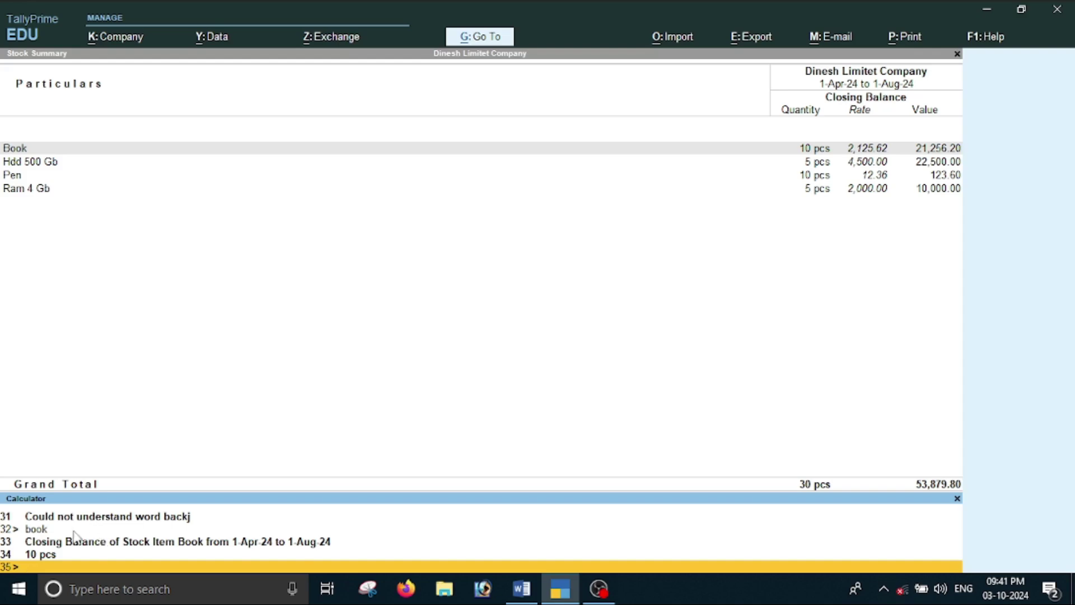
pyautogui.press('Up')
pyautogui.press('Up')
pyautogui.press('Up')
pyautogui.press('Up')
pyautogui.press('Up')
pyautogui.press('Up')
pyautogui.press('Up')
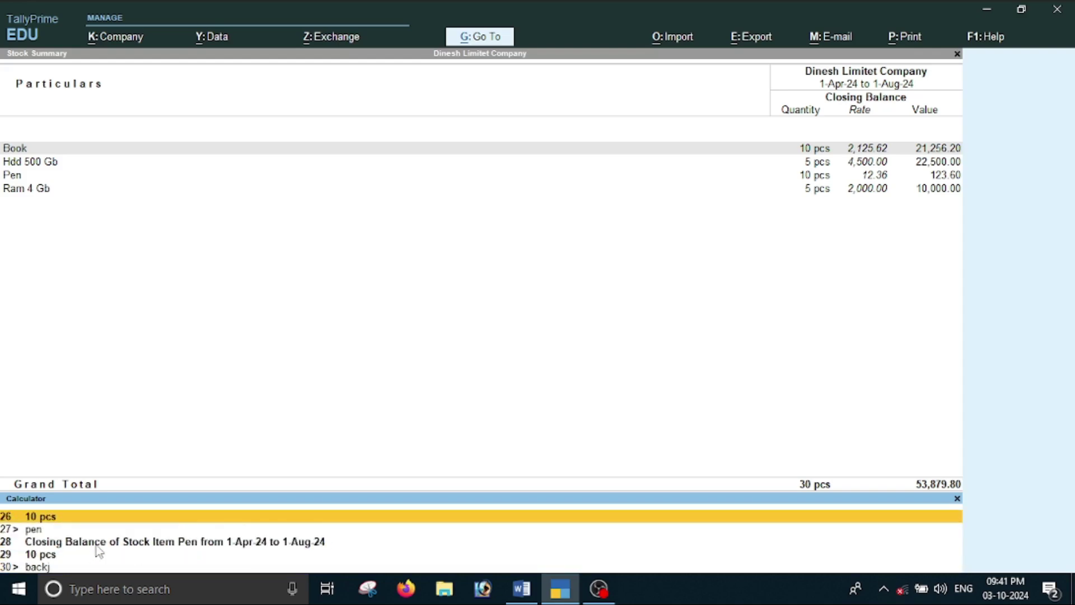
pyautogui.press('Up')
pyautogui.press('Up')
pyautogui.press('Up')
pyautogui.press('Up')
pyautogui.press('Up')
pyautogui.press('Up')
pyautogui.press('Up')
pyautogui.press('Up')
pyautogui.press('Up')
pyautogui.press('Up')
pyautogui.press('Up')
pyautogui.press('Up')
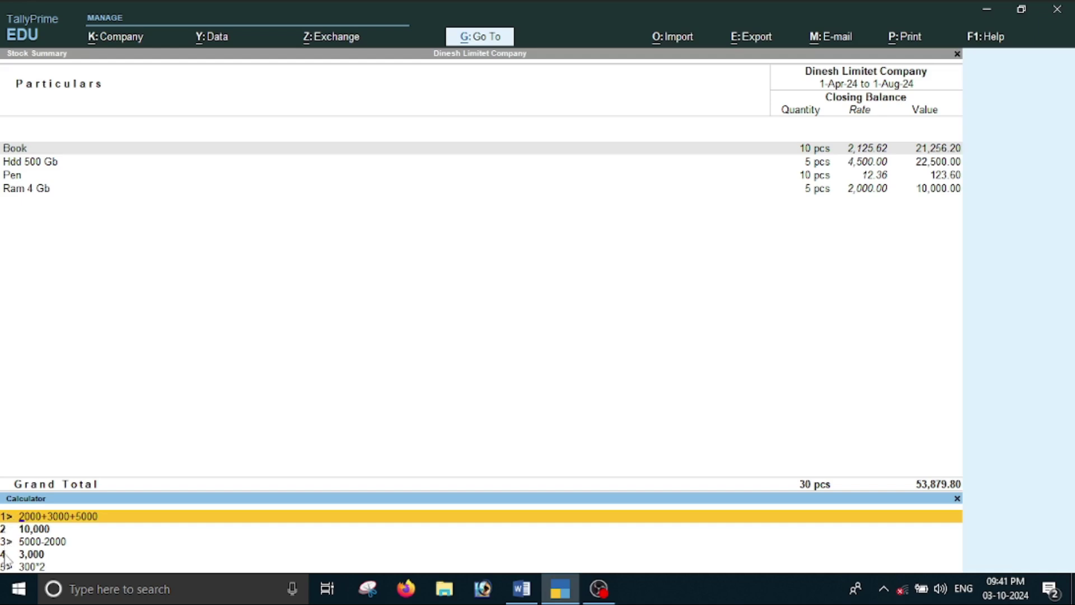
pyautogui.press('Down')
pyautogui.press('Down')
pyautogui.press('Down')
pyautogui.press('Down')
pyautogui.press('Down')
pyautogui.press('Down')
pyautogui.press('Down')
pyautogui.press('Down')
pyautogui.press('Down')
pyautogui.press('Down')
pyautogui.press('Down')
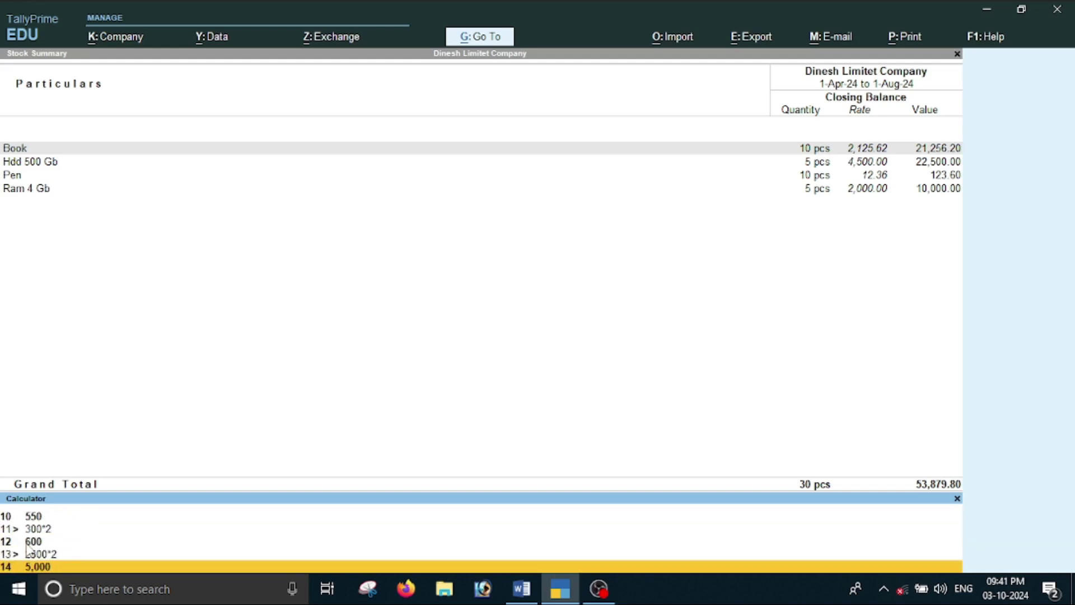
pyautogui.press('Down')
pyautogui.press('Down')
pyautogui.press('Down')
pyautogui.press('Down')
pyautogui.press('Down')
pyautogui.press('Down')
pyautogui.press('Down')
pyautogui.press('Down')
pyautogui.press('Down')
pyautogui.press('Down')
pyautogui.press('Up')
pyautogui.press('Up')
pyautogui.press('Up')
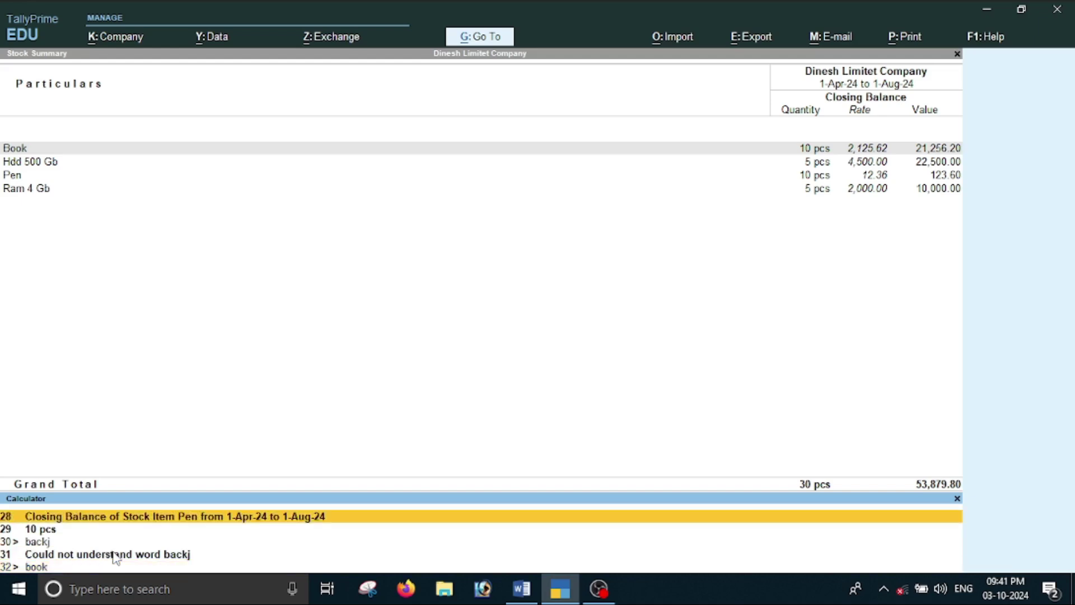
pyautogui.press('Up')
pyautogui.press('Up')
pyautogui.press('Up')
pyautogui.press('Up')
pyautogui.press('Up')
pyautogui.press('Up')
pyautogui.press('Up')
pyautogui.press('Up')
pyautogui.press('Up')
pyautogui.press('Down')
pyautogui.press('Down')
pyautogui.press('Down')
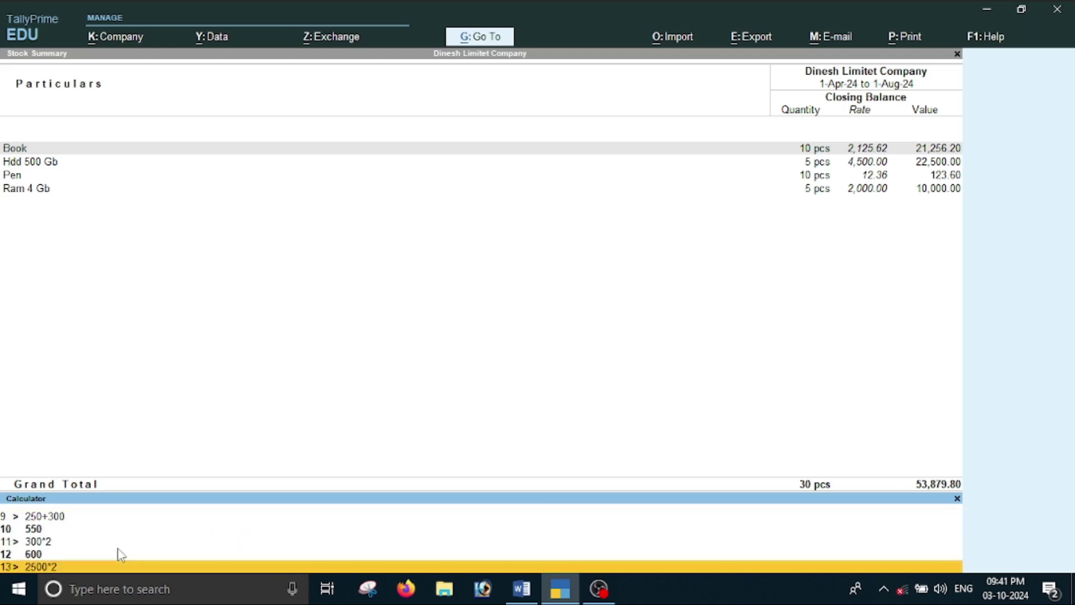
pyautogui.press('Up')
pyautogui.press('Up')
pyautogui.press('Up')
pyautogui.press('Down')
pyautogui.press('Down')
pyautogui.press('Down')
pyautogui.press('Down')
pyautogui.press('Down')
pyautogui.press('Down')
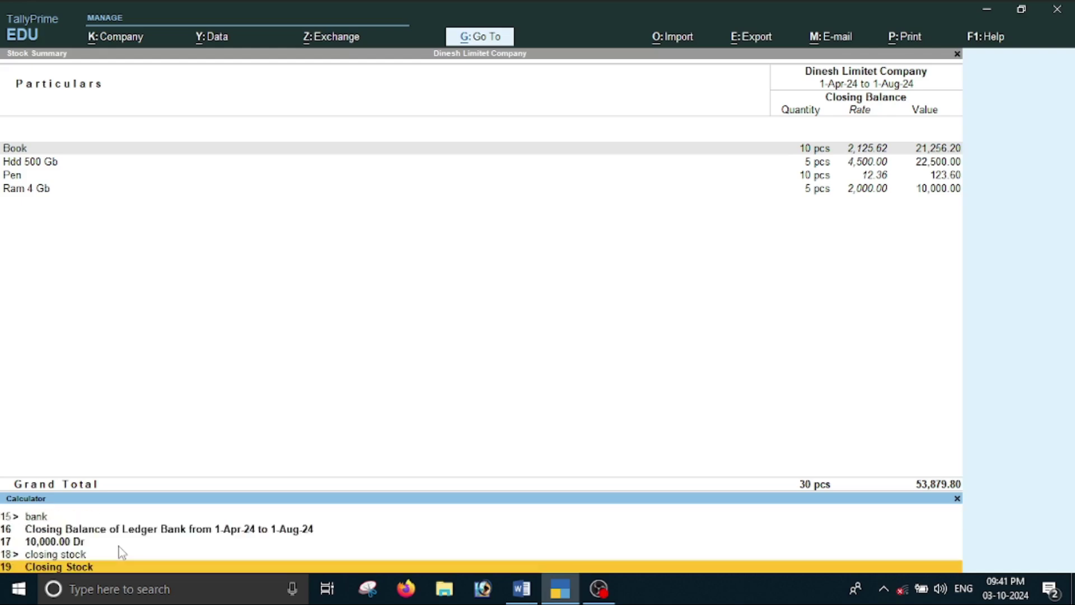
pyautogui.press('Down')
pyautogui.press('Down')
pyautogui.press('Down')
pyautogui.press('Down')
pyautogui.press('Down')
pyautogui.press('Down')
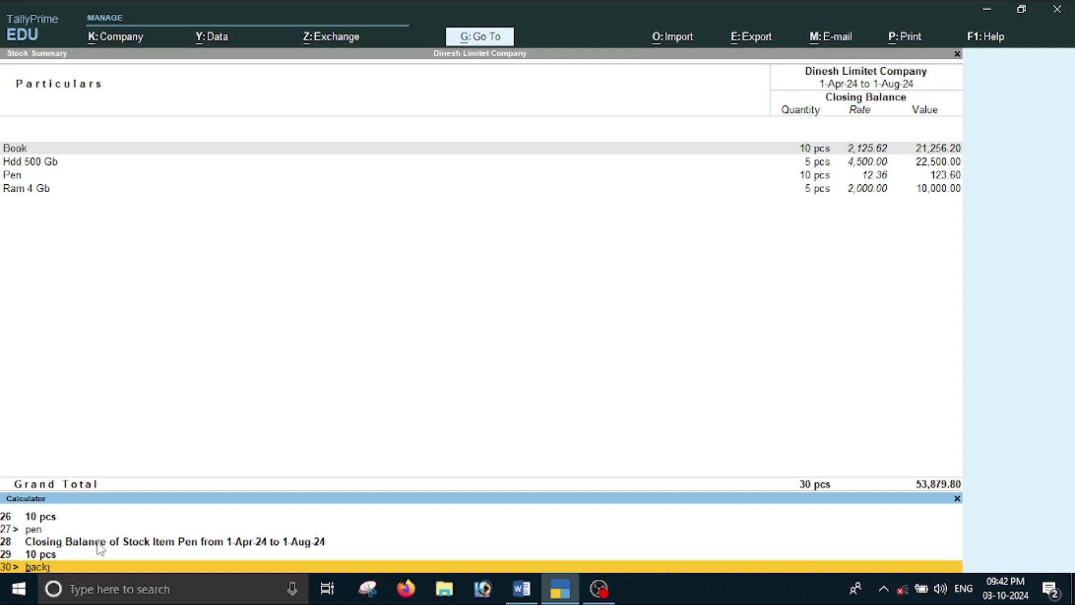
pyautogui.press('BackSpace')
pyautogui.press('BackSpace')
pyautogui.press('BackSpace')
# Close the Stock Summary report and quit TallyPrime
pyautogui.click(410, 369)
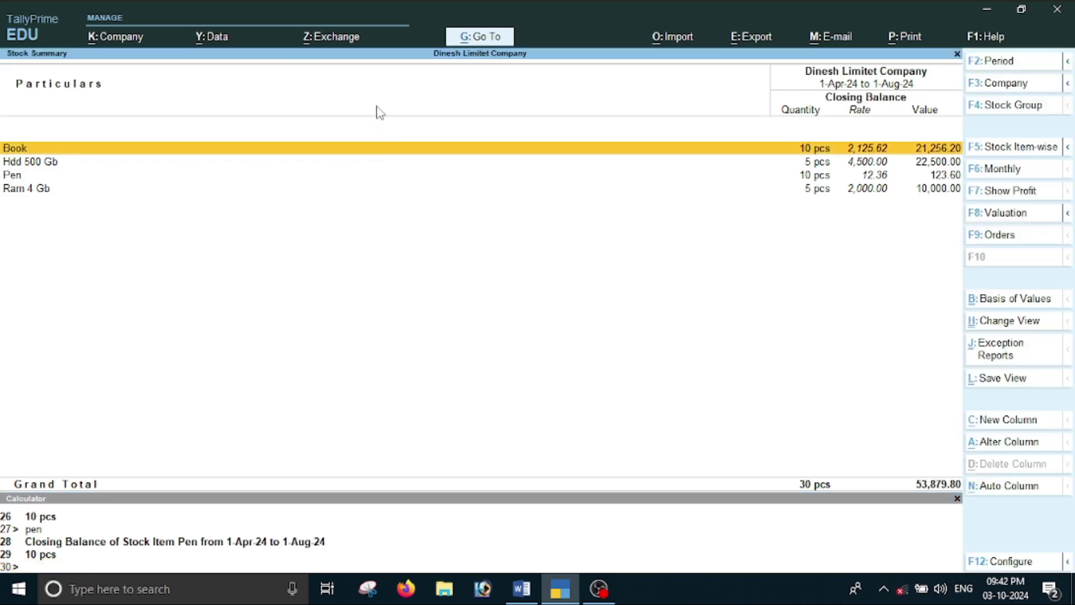
pyautogui.press('Escape')
pyautogui.press('Escape')
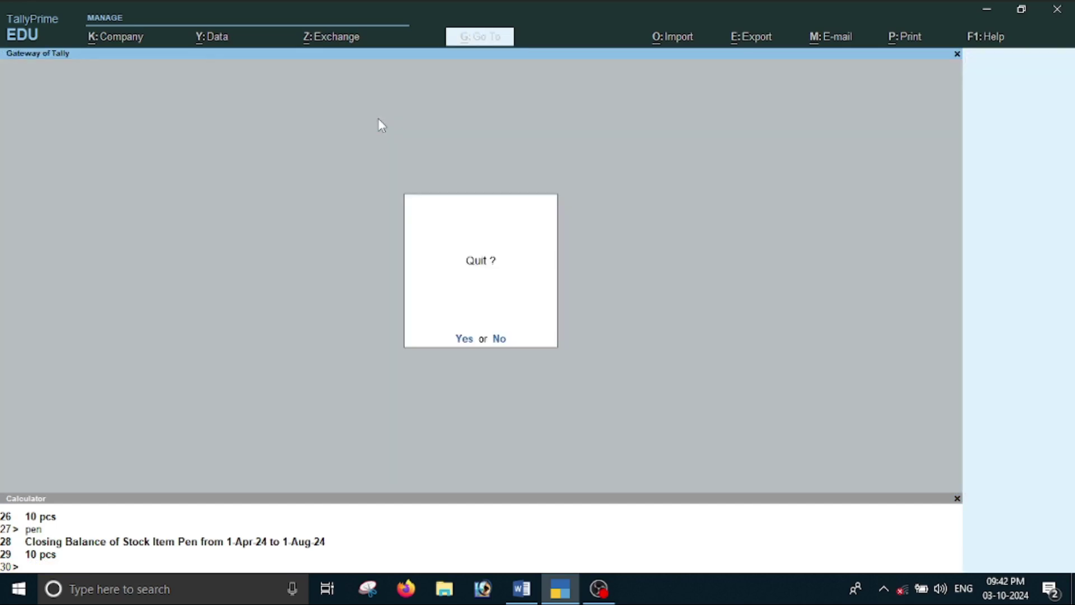
pyautogui.press('Escape')
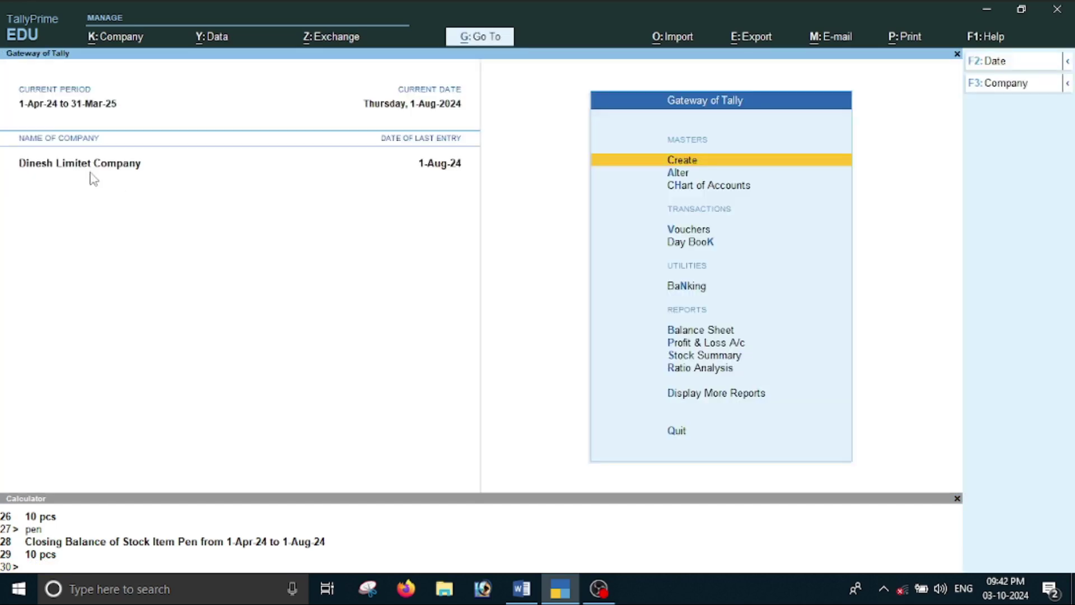
pyautogui.press('Escape')
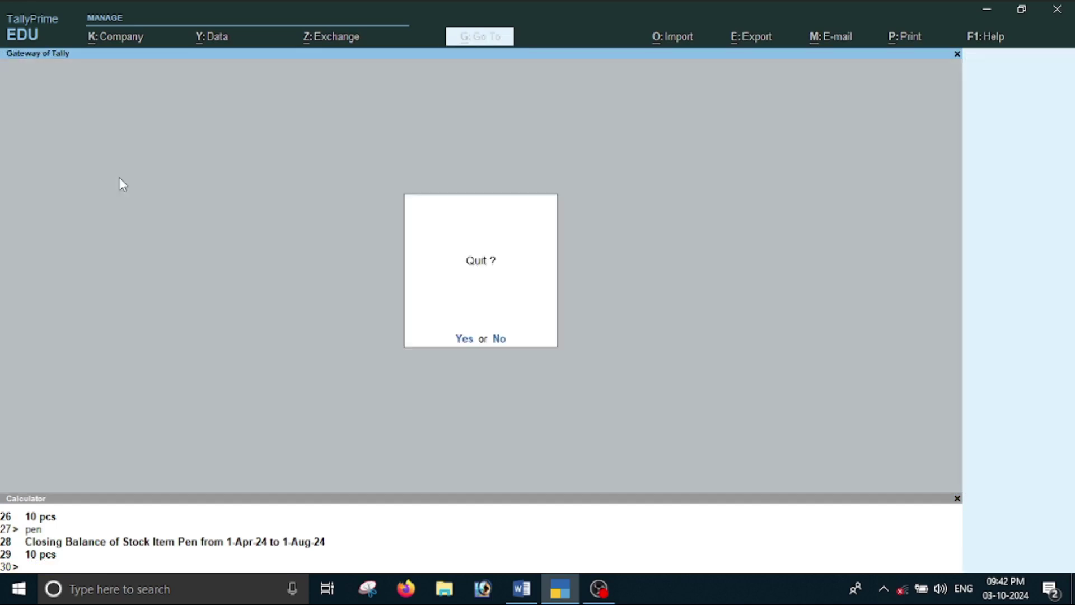
pyautogui.press('Return')
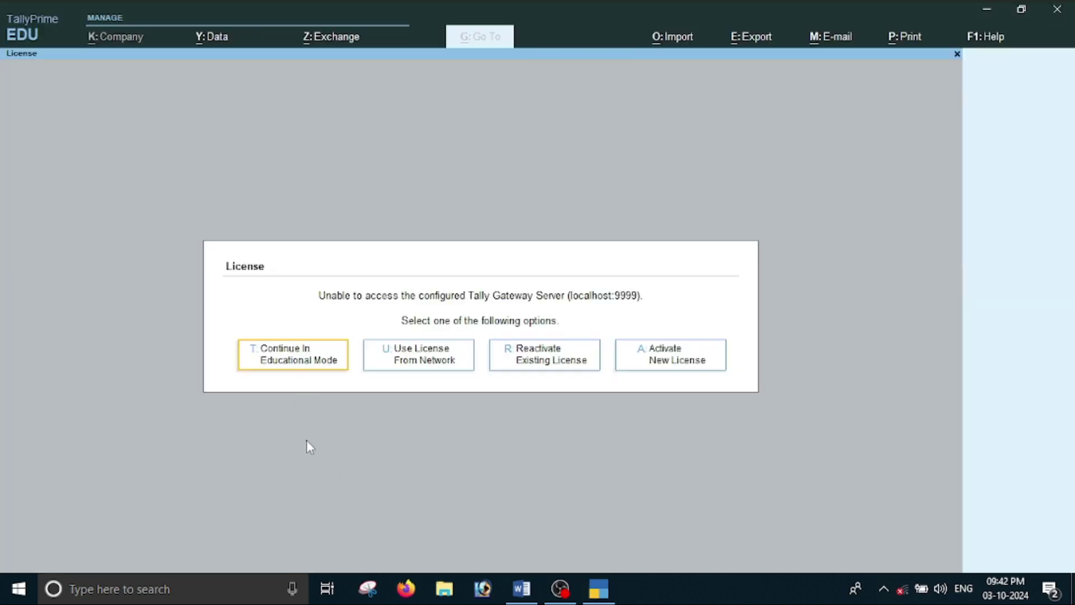
# Continue in Educational Mode and start Payment voucher No. 7 dated 1-Aug-24
pyautogui.click(274, 366)
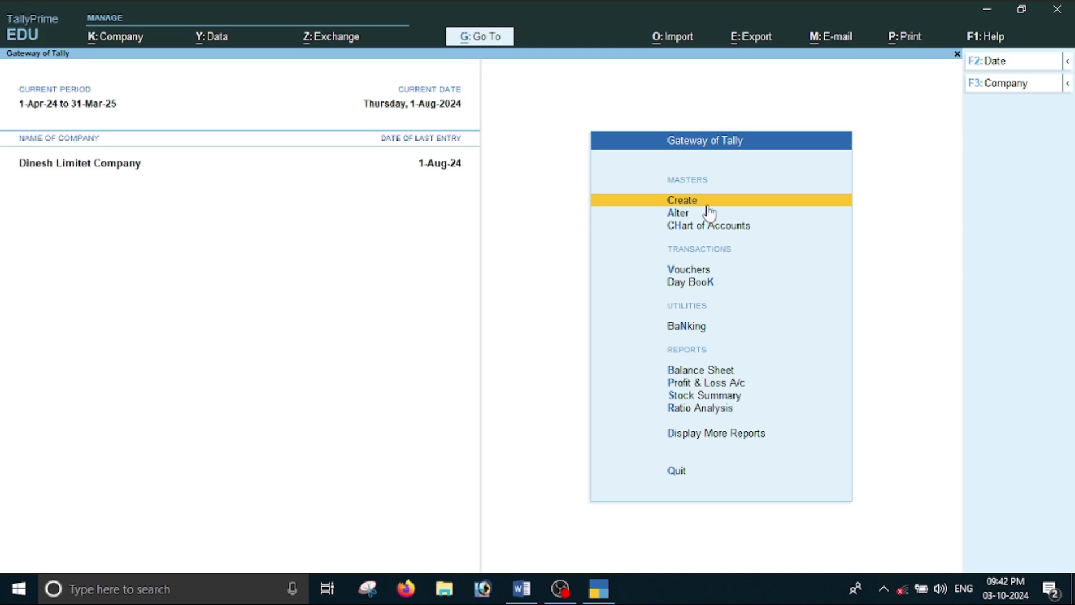
pyautogui.press('Down')
pyautogui.press('Down')
pyautogui.press('Down')
pyautogui.press('Return')
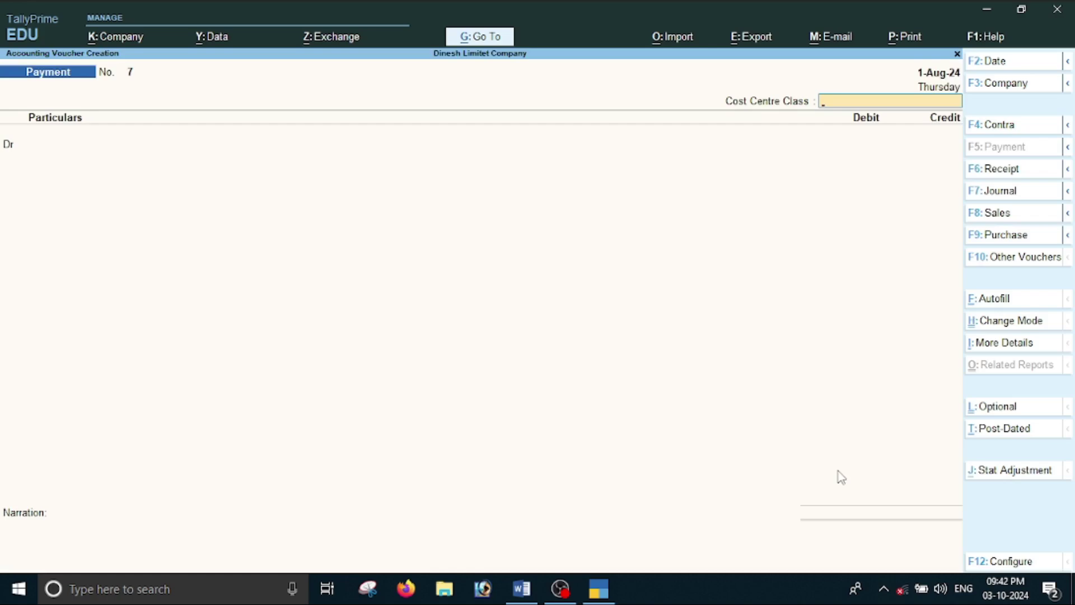
# Show the empty calculator panel below Payment voucher No. 7, then refocus the voucher
pyautogui.hotkey('ctrl', 'n')
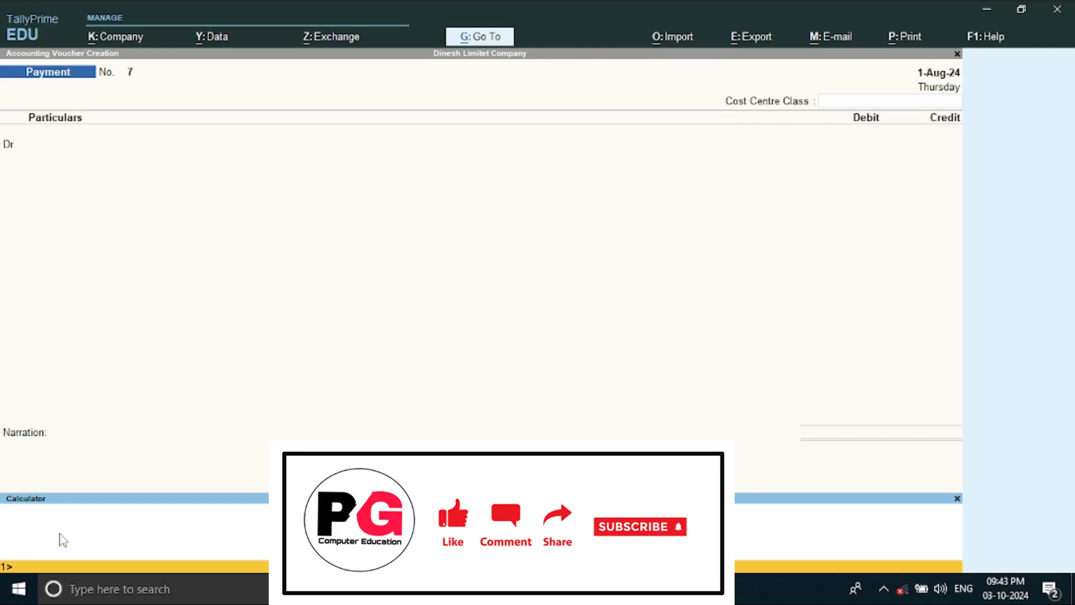
pyautogui.click(415, 336)
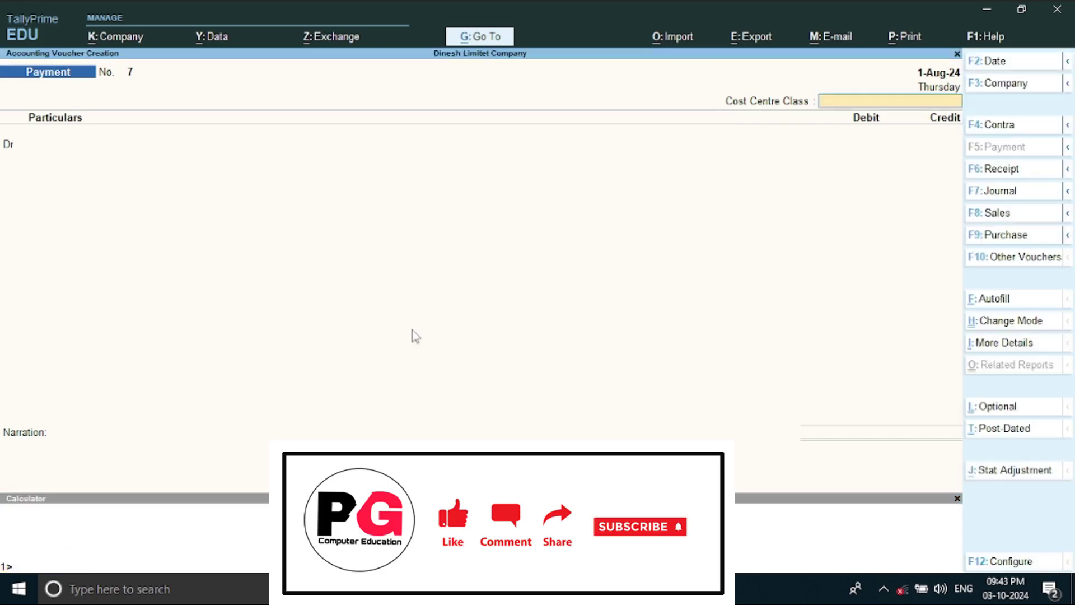